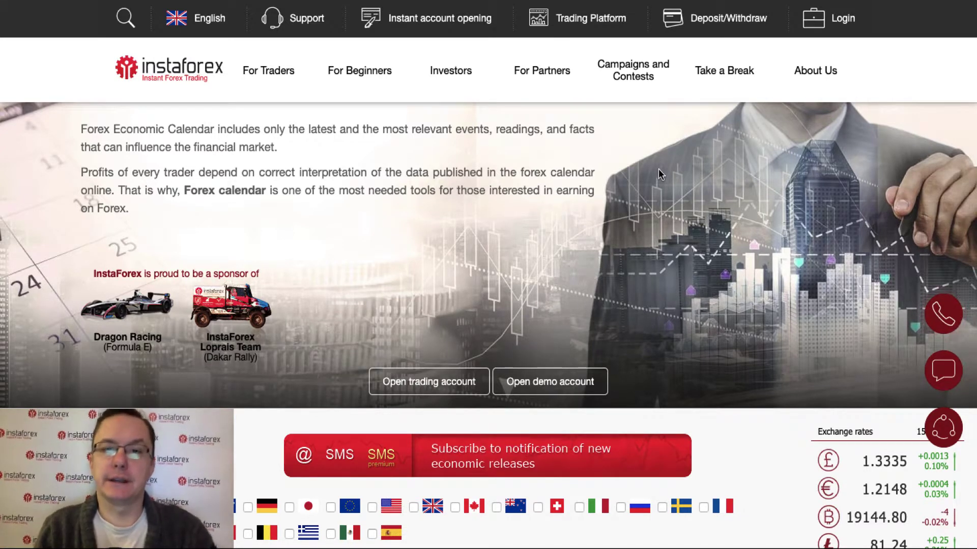
Scroll the economic calendar down to the Tuesday, 15 December 2020 events table.
{"action": "scroll", "coordinate": [655, 376], "scroll_direction": "down", "scroll_amount": 15}
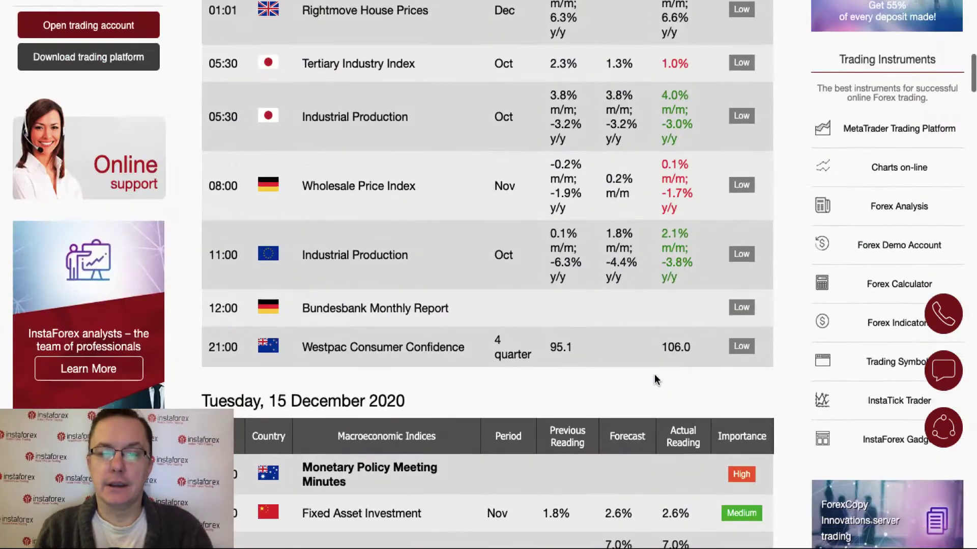
{"action": "scroll", "coordinate": [655, 379], "scroll_direction": "down", "scroll_amount": 6}
{"action": "scroll", "coordinate": [655, 379], "scroll_direction": "down", "scroll_amount": 1}
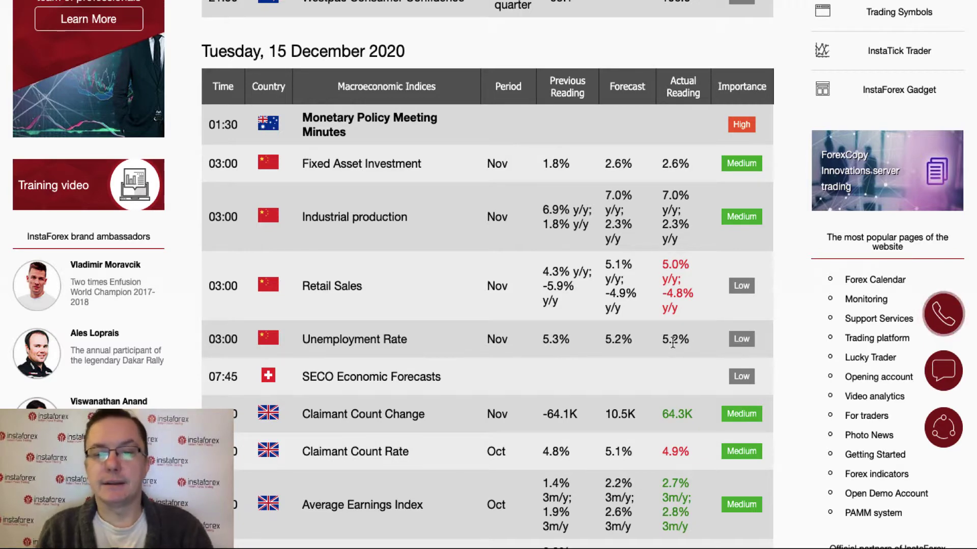
Scroll further to the SECO forecasts and the UK 08:00 claimant count and earnings rows.
{"action": "scroll", "coordinate": [672, 344], "scroll_direction": "down", "scroll_amount": 1}
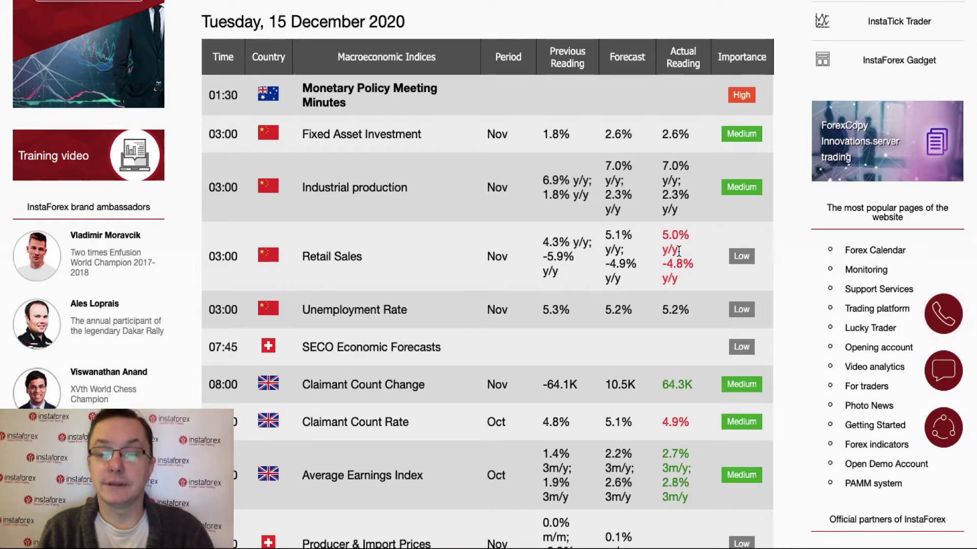
{"action": "scroll", "coordinate": [493, 292], "scroll_direction": "down", "scroll_amount": 4}
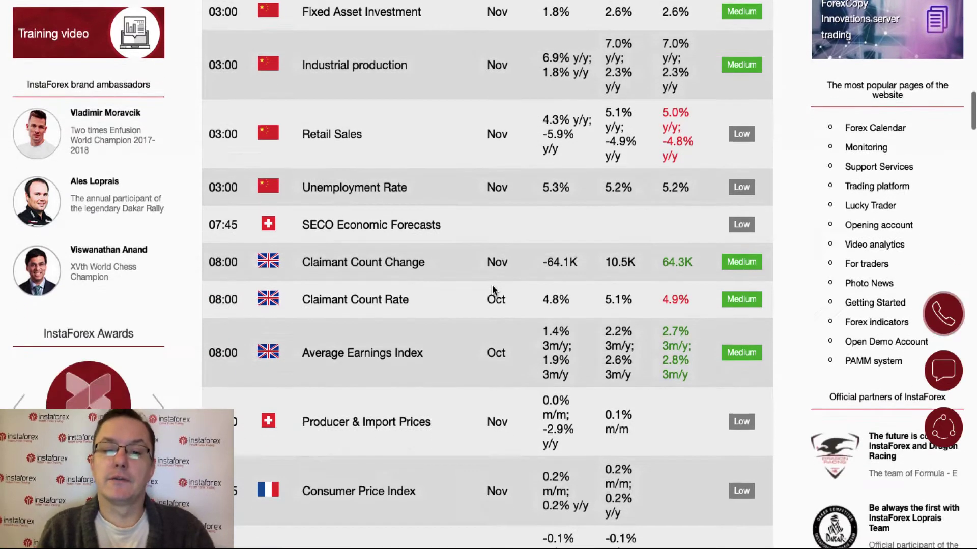
{"action": "scroll", "coordinate": [493, 290], "scroll_direction": "down", "scroll_amount": 2}
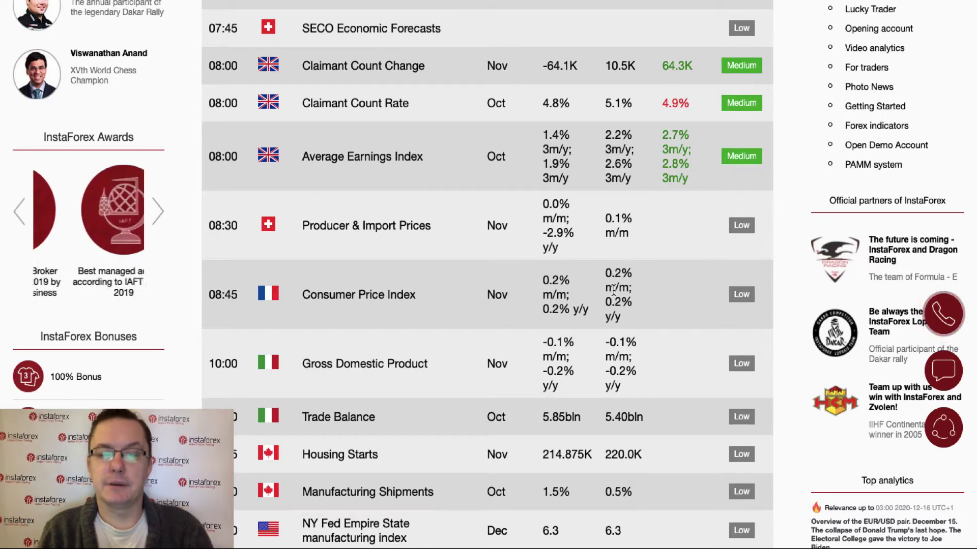
{"action": "scroll", "coordinate": [614, 291], "scroll_direction": "down", "scroll_amount": 3}
{"action": "scroll", "coordinate": [614, 291], "scroll_direction": "down", "scroll_amount": 1}
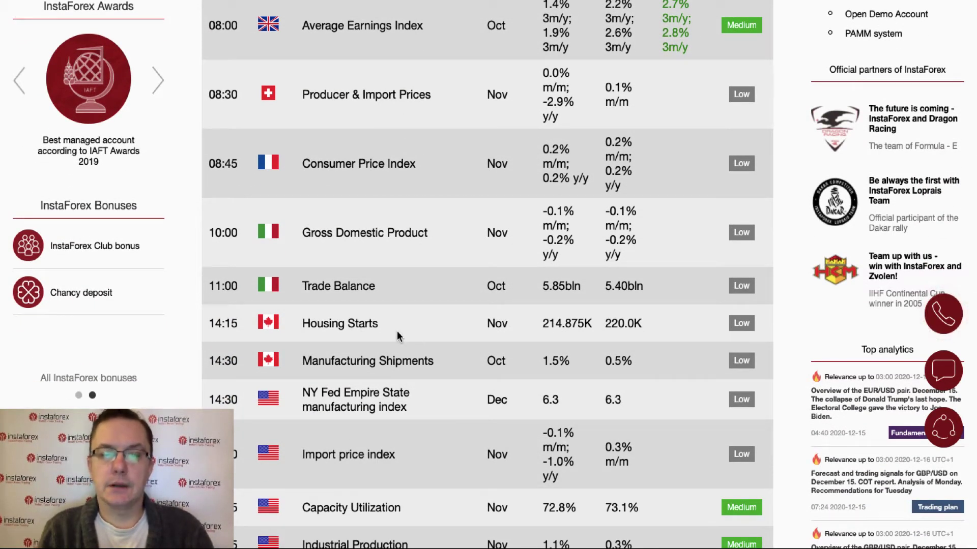
{"action": "scroll", "coordinate": [396, 336], "scroll_direction": "down", "scroll_amount": 1}
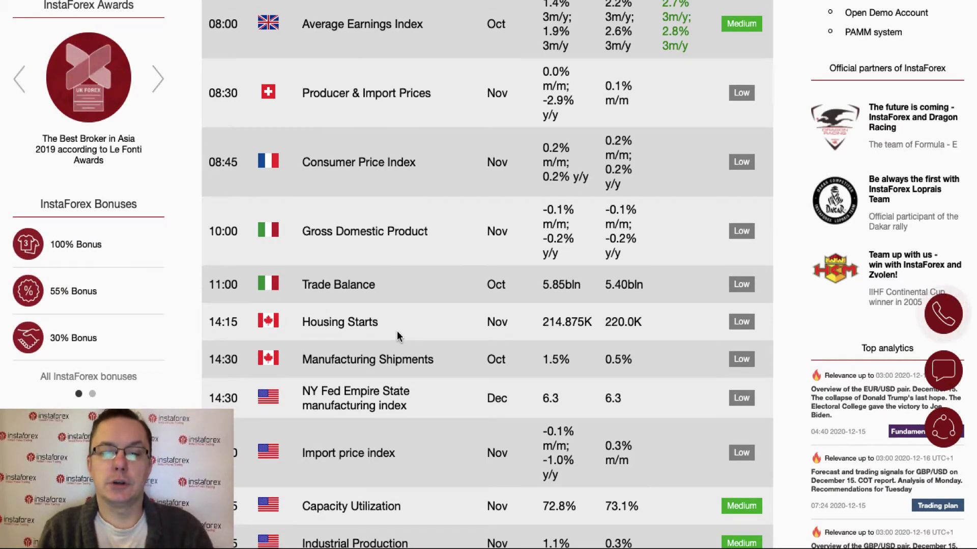
{"action": "scroll", "coordinate": [397, 330], "scroll_direction": "down", "scroll_amount": 3}
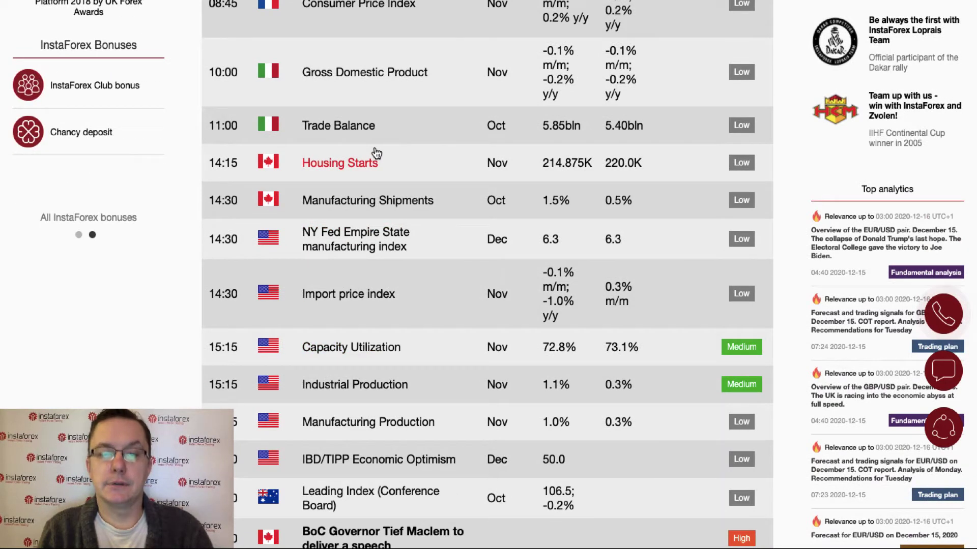
{"action": "scroll", "coordinate": [451, 339], "scroll_direction": "down", "scroll_amount": 2}
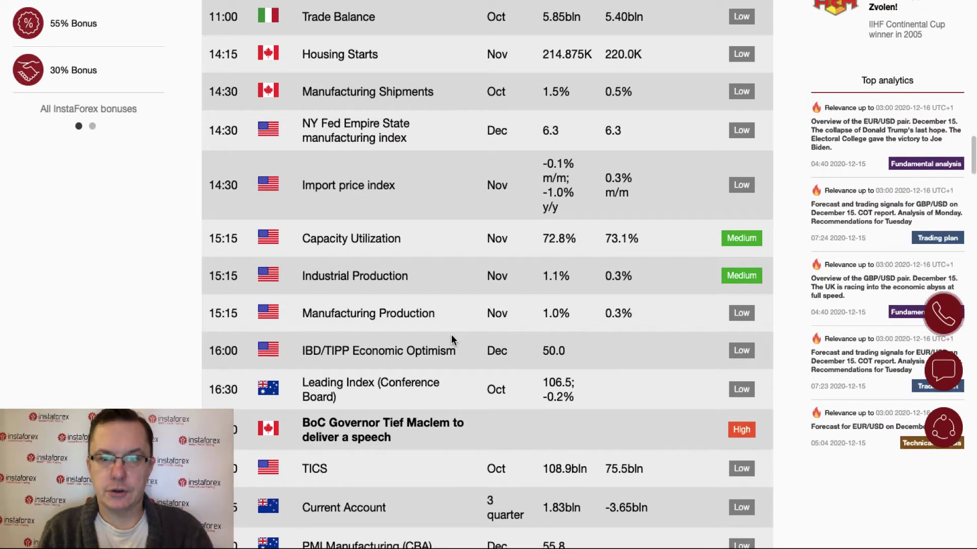
{"action": "scroll", "coordinate": [450, 334], "scroll_direction": "down", "scroll_amount": 2}
{"action": "scroll", "coordinate": [450, 334], "scroll_direction": "down", "scroll_amount": 1}
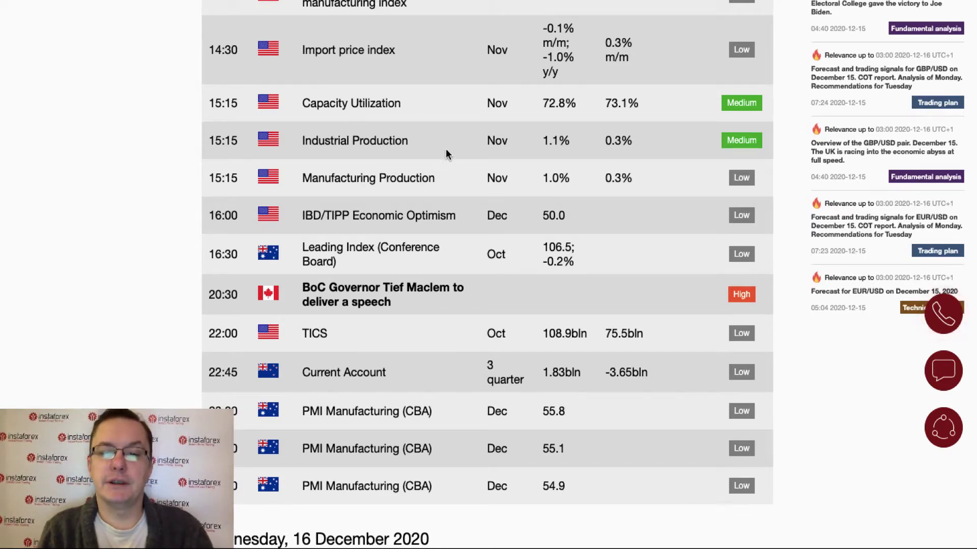
{"action": "scroll", "coordinate": [446, 151], "scroll_direction": "down", "scroll_amount": 3}
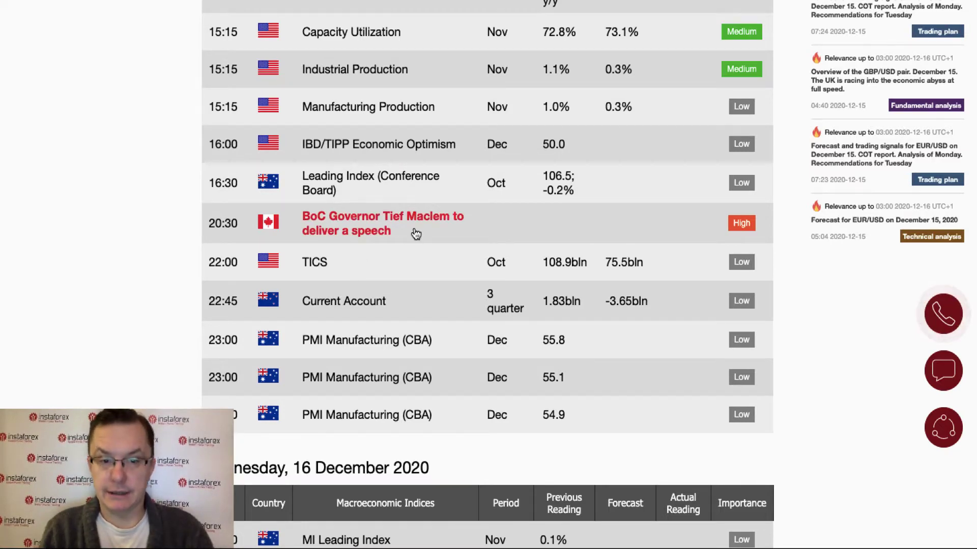
{"action": "scroll", "coordinate": [415, 233], "scroll_direction": "up", "scroll_amount": 8}
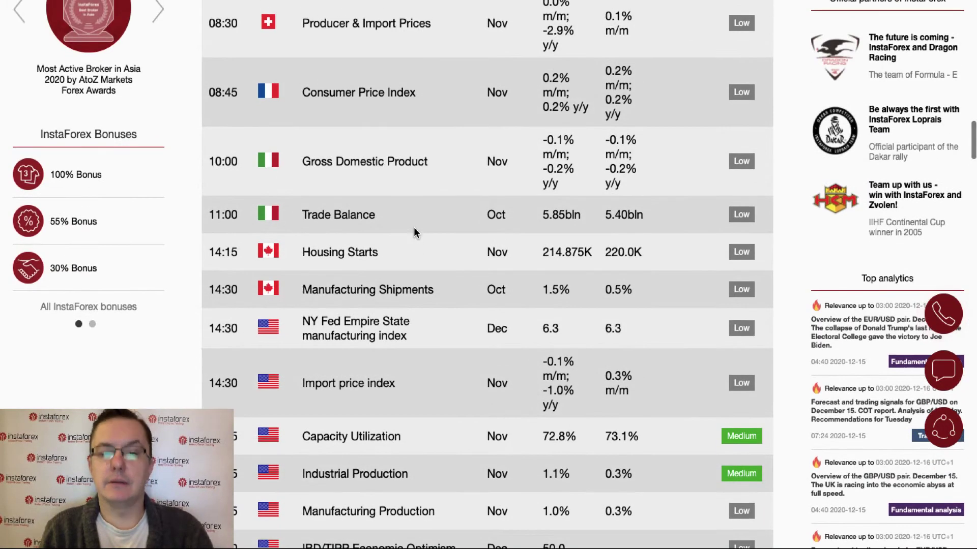
{"action": "scroll", "coordinate": [413, 228], "scroll_direction": "up", "scroll_amount": 3}
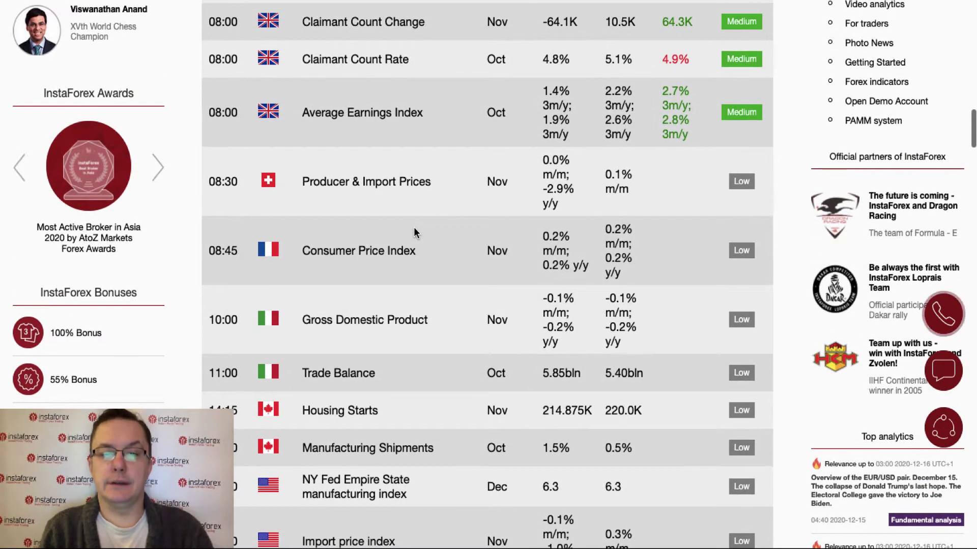
{"action": "scroll", "coordinate": [414, 227], "scroll_direction": "up", "scroll_amount": 4}
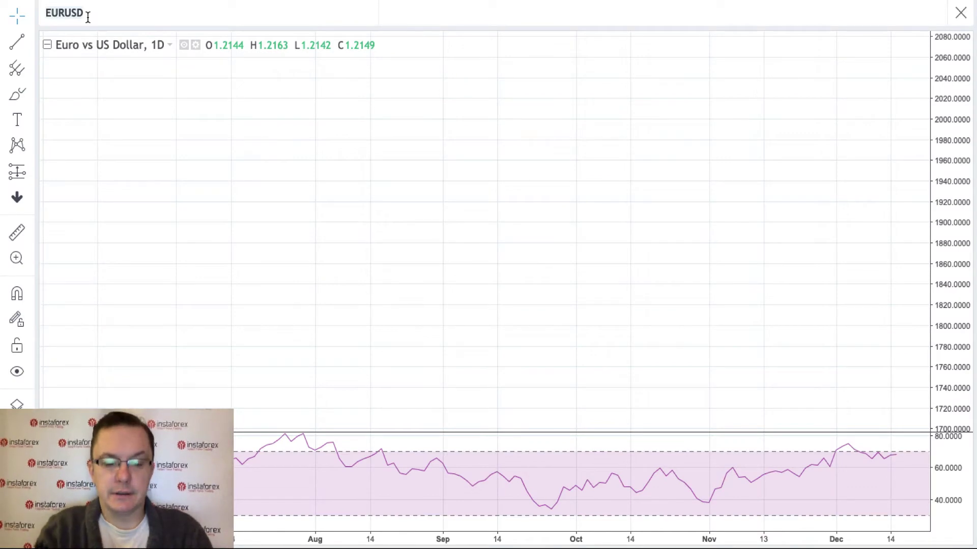
Load the USDCAD daily chart and pan to show the latest dates with room ahead.
{"action": "type", "text": "USDCAD"}
{"action": "key", "text": "Return"}
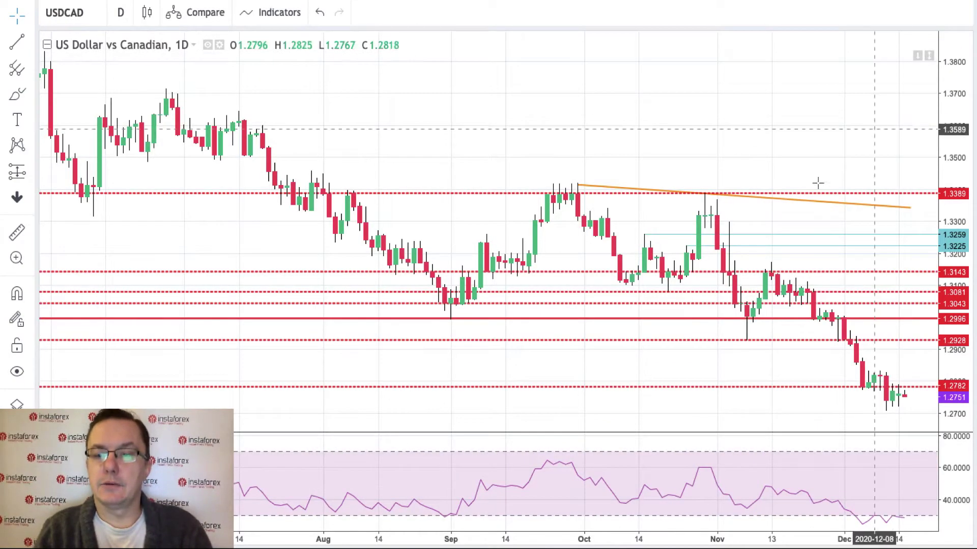
{"action": "left_click_drag", "start_coordinate": [763, 121], "coordinate": [589, 83]}
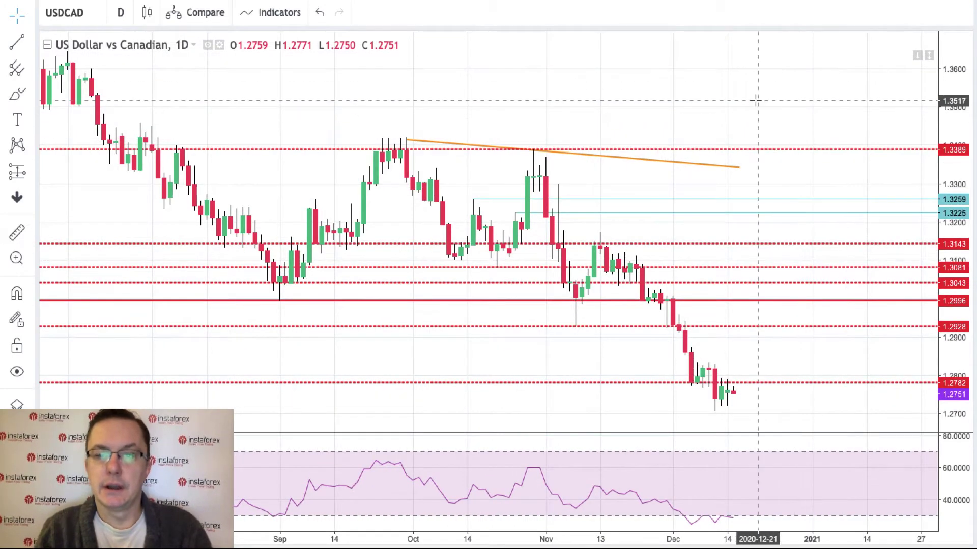
{"action": "left_click_drag", "start_coordinate": [755, 99], "coordinate": [681, 90]}
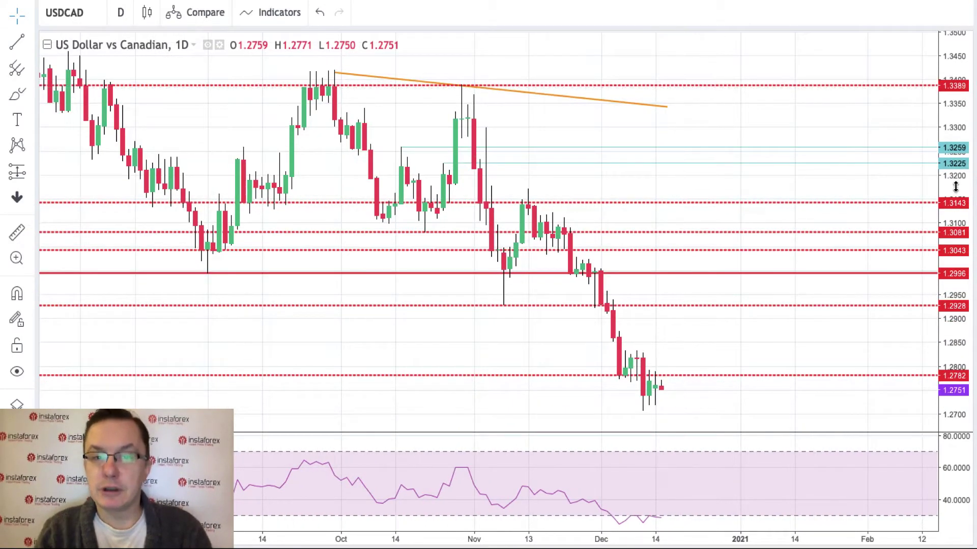
Rescale the price axis and drag the upper cyan line down to about 1.2702.
{"action": "left_click_drag", "start_coordinate": [954, 190], "coordinate": [955, 173]}
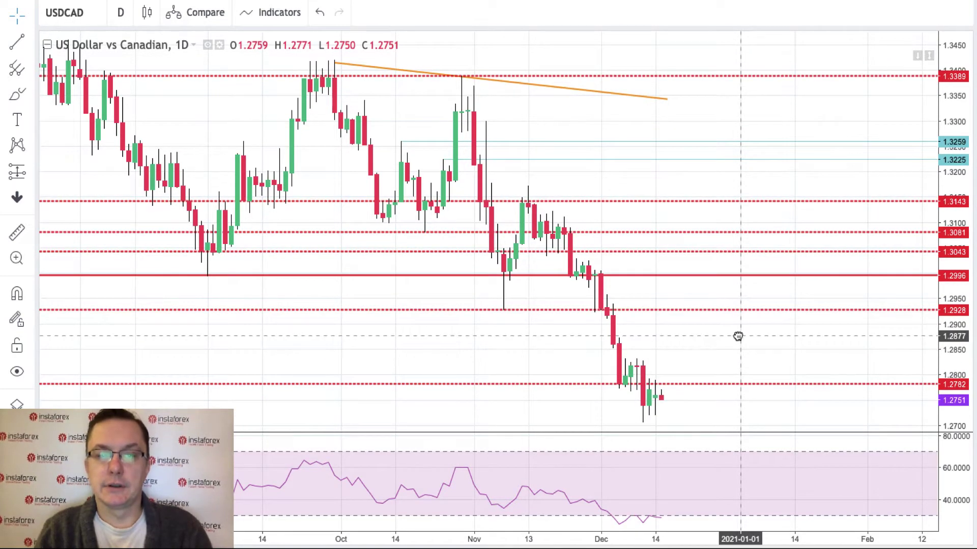
{"action": "left_click_drag", "start_coordinate": [738, 336], "coordinate": [738, 331]}
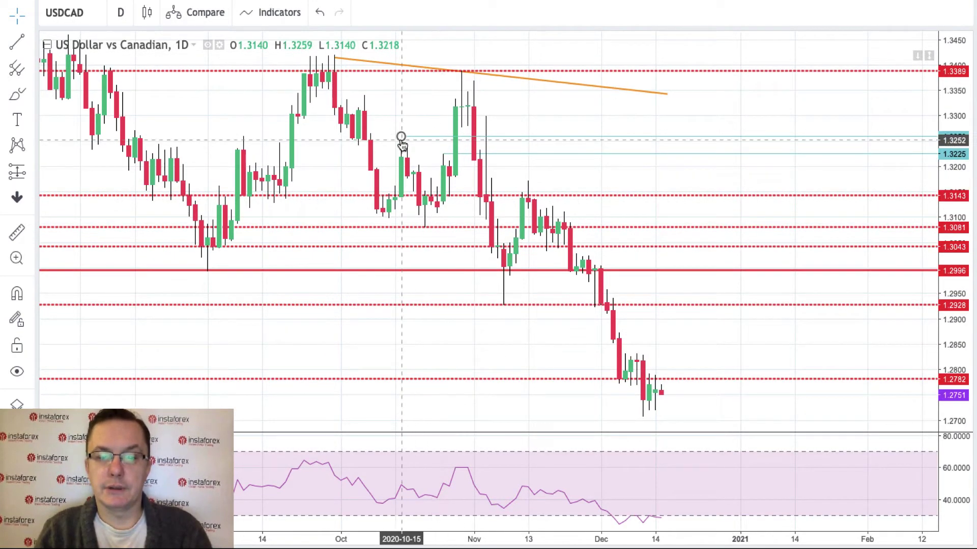
{"action": "left_click_drag", "start_coordinate": [402, 143], "coordinate": [644, 419]}
Set one cyan line at 1.2709 and move the 1.3225 cyan line down to 1.2830.
{"action": "left_click", "coordinate": [715, 416]}
{"action": "left_click", "coordinate": [720, 396]}
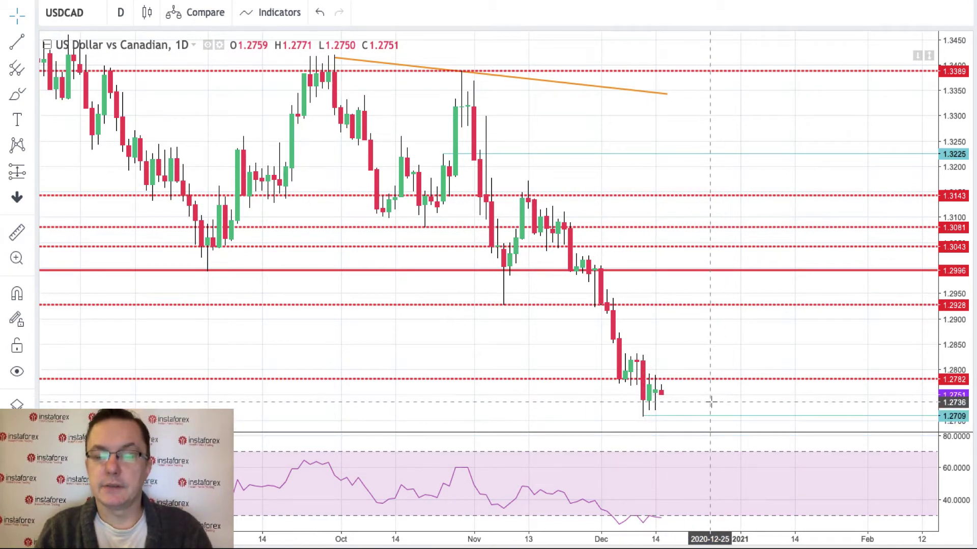
{"action": "left_click", "coordinate": [444, 154]}
{"action": "left_click_drag", "start_coordinate": [444, 154], "coordinate": [636, 355]}
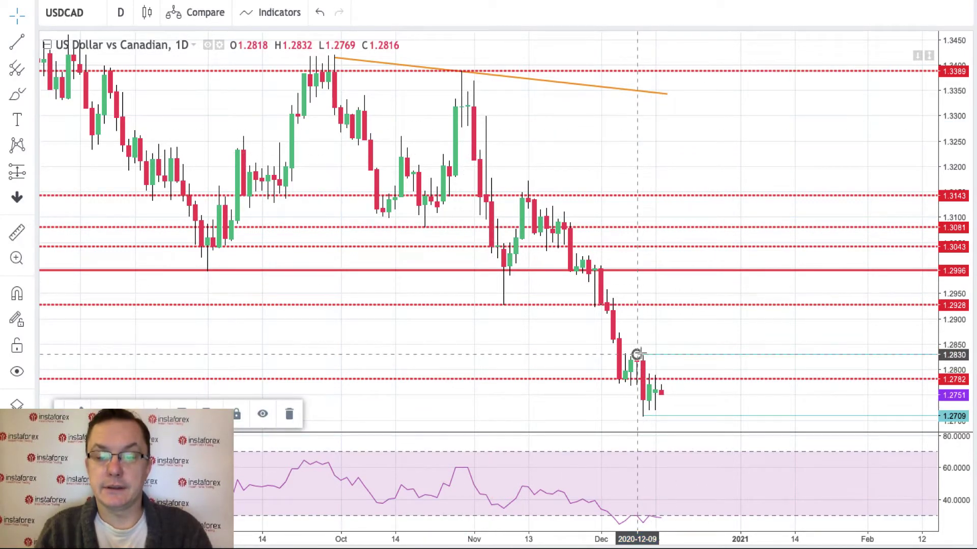
{"action": "left_click", "coordinate": [686, 346]}
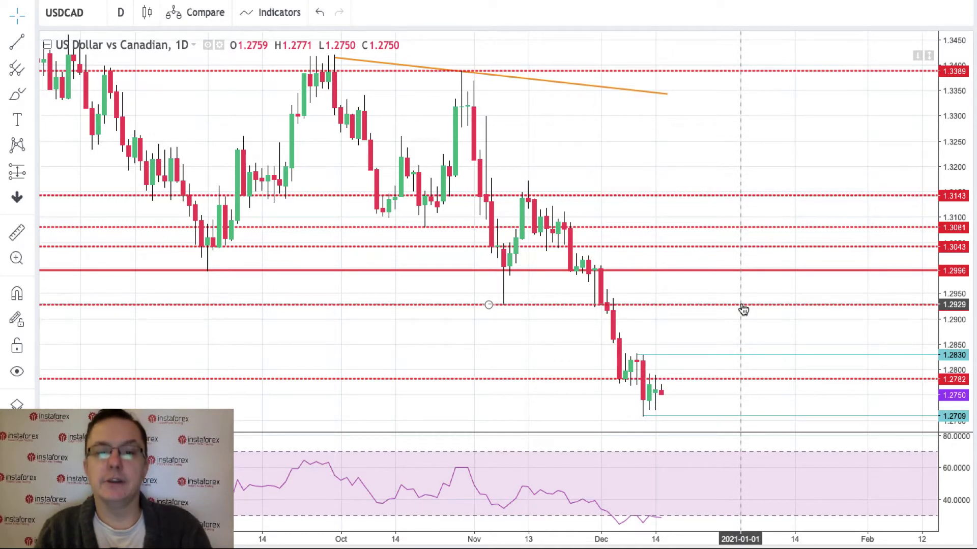
Load the GBPUSD daily chart, widen the price scale and extend the channel toward early January.
{"action": "left_click", "coordinate": [86, 12]}
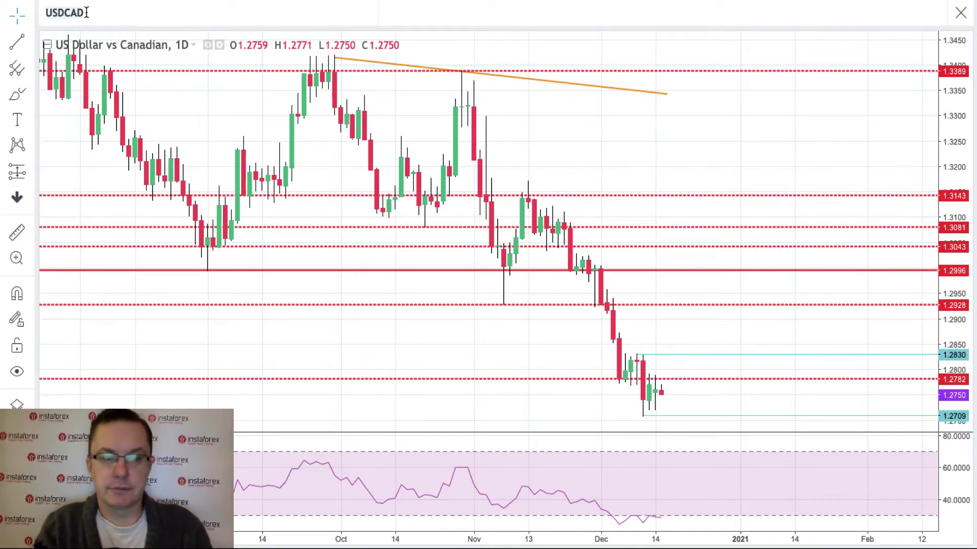
{"action": "type", "text": "GBPUSD"}
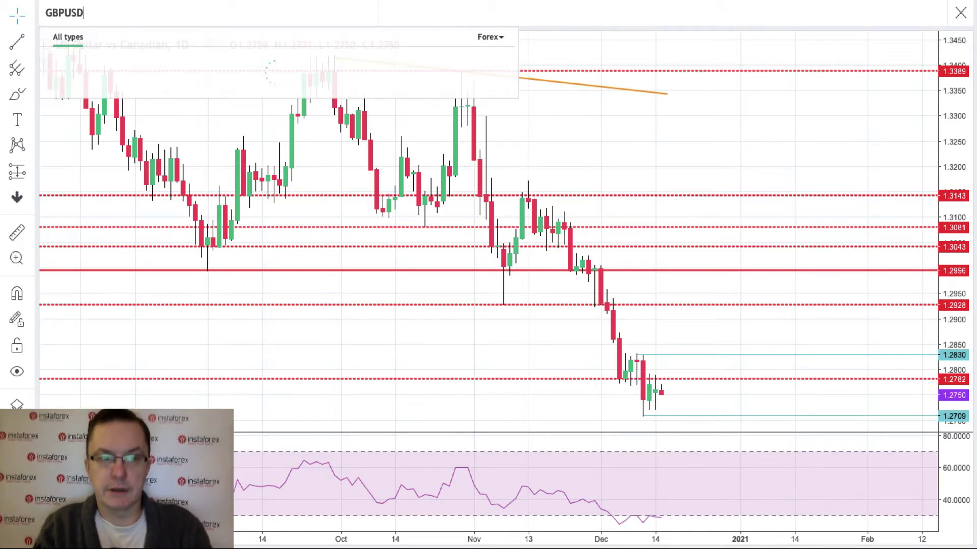
{"action": "key", "text": "Return"}
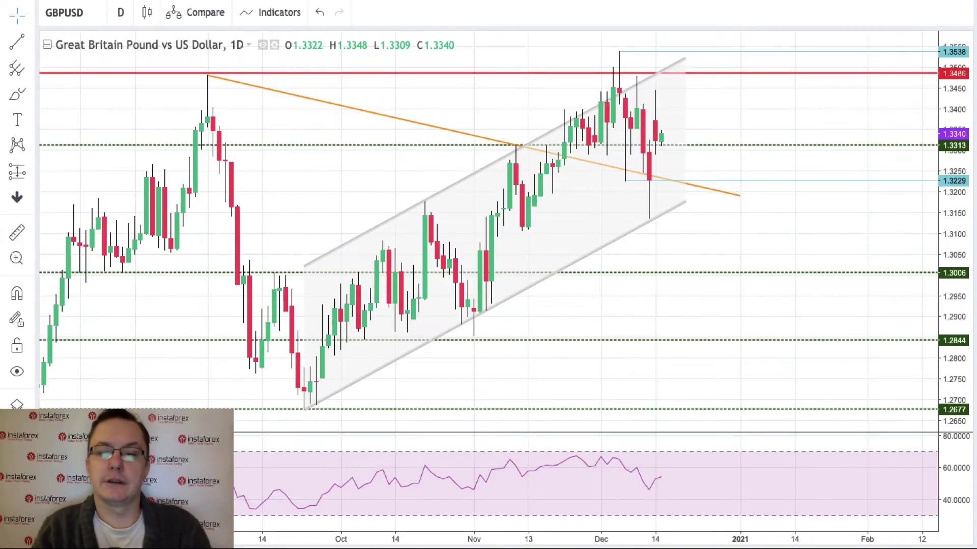
{"action": "left_click_drag", "start_coordinate": [961, 107], "coordinate": [962, 122]}
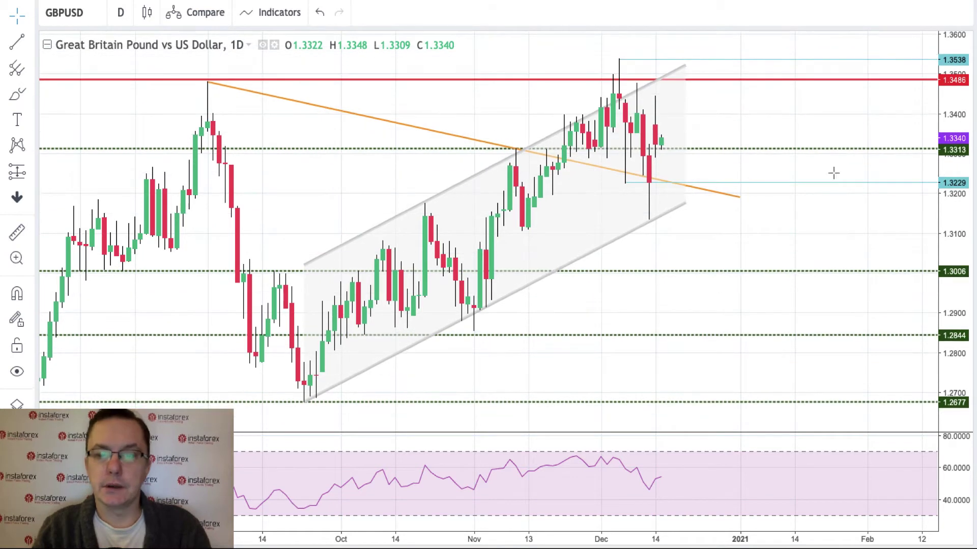
{"action": "left_click", "coordinate": [686, 204]}
{"action": "left_click_drag", "start_coordinate": [686, 204], "coordinate": [766, 158]}
{"action": "left_click", "coordinate": [805, 202]}
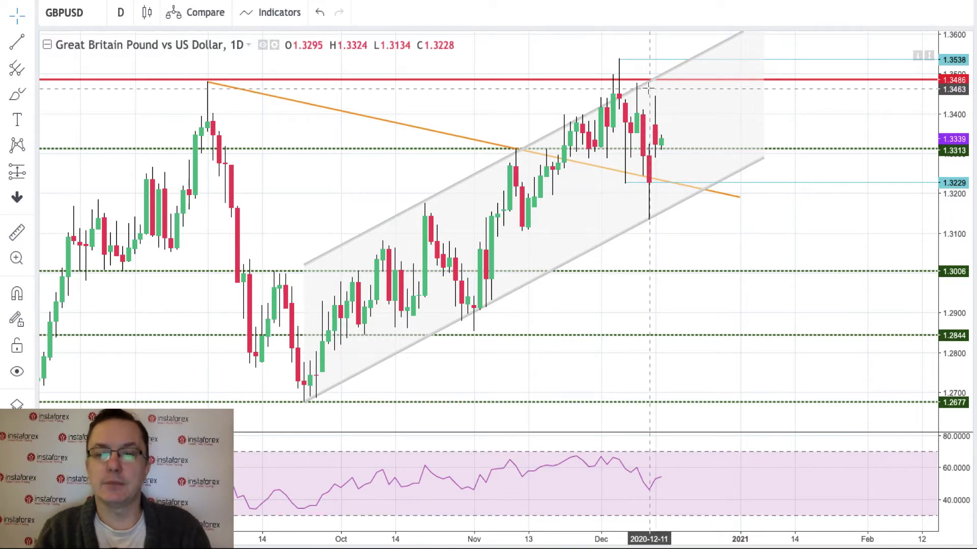
Raise the red resistance line to 1.3486 and the cyan level to about 1.3475.
{"action": "left_click", "coordinate": [630, 78]}
{"action": "left_click_drag", "start_coordinate": [630, 79], "coordinate": [629, 77]}
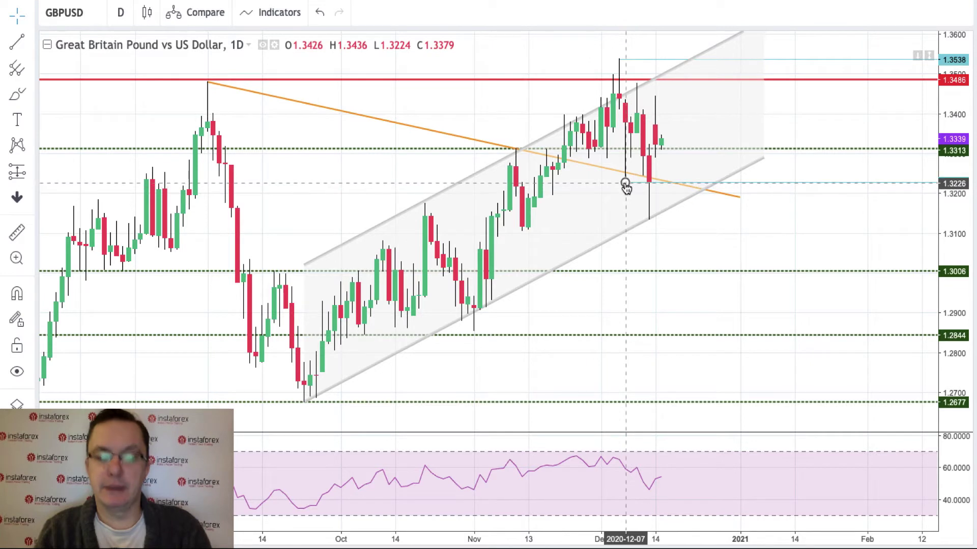
{"action": "left_click_drag", "start_coordinate": [625, 184], "coordinate": [638, 83]}
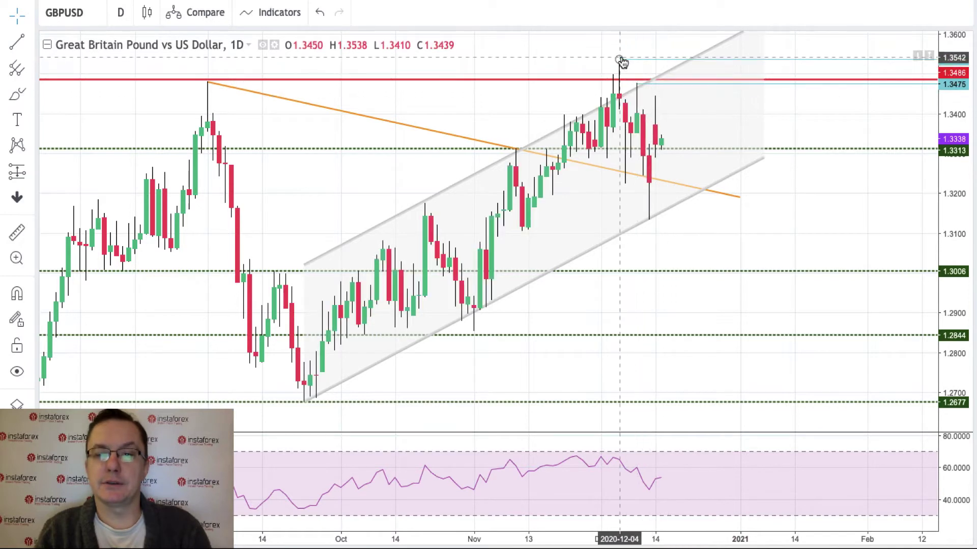
{"action": "left_click", "coordinate": [663, 89]}
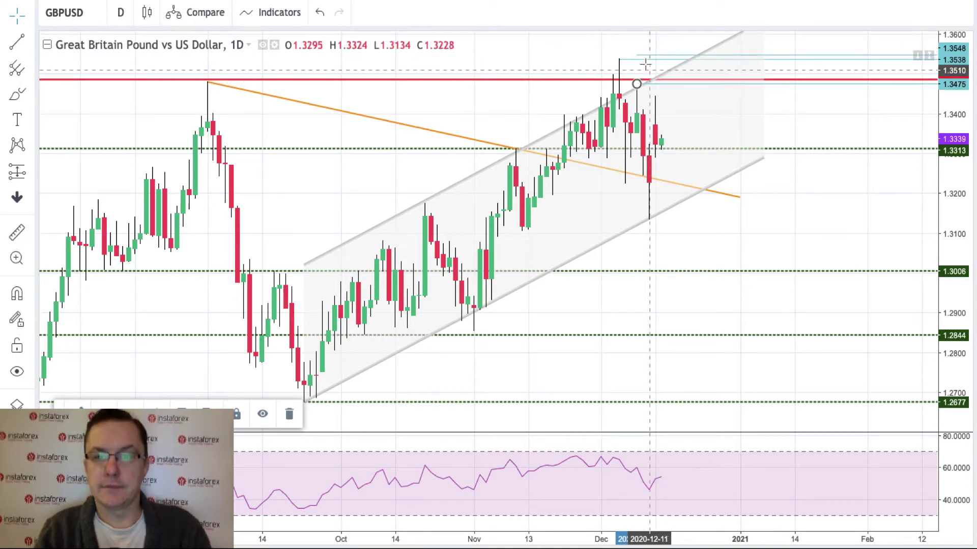
Add a horizontal ray at 1.3445 from the wick top, then check the rising channel.
{"action": "key", "text": "alt+j"}
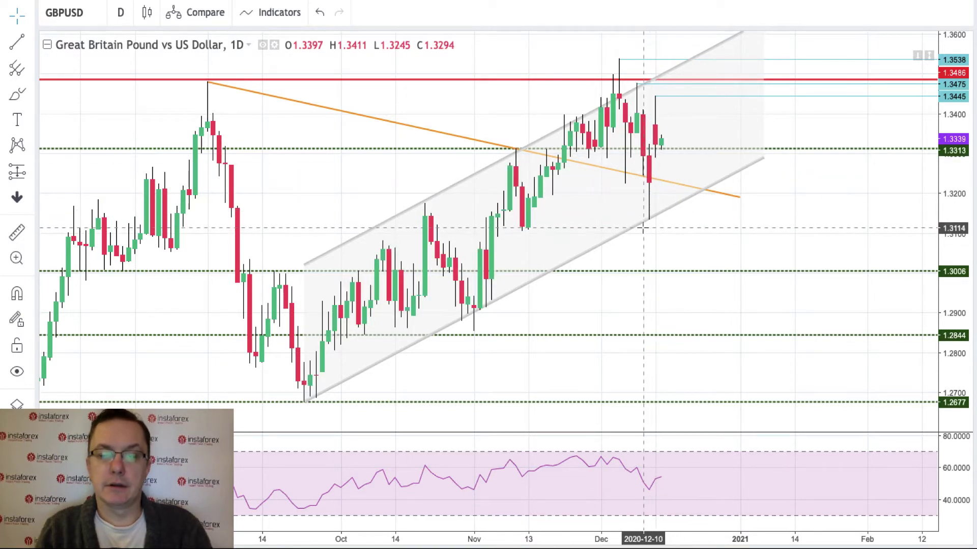
{"action": "left_click", "coordinate": [497, 291]}
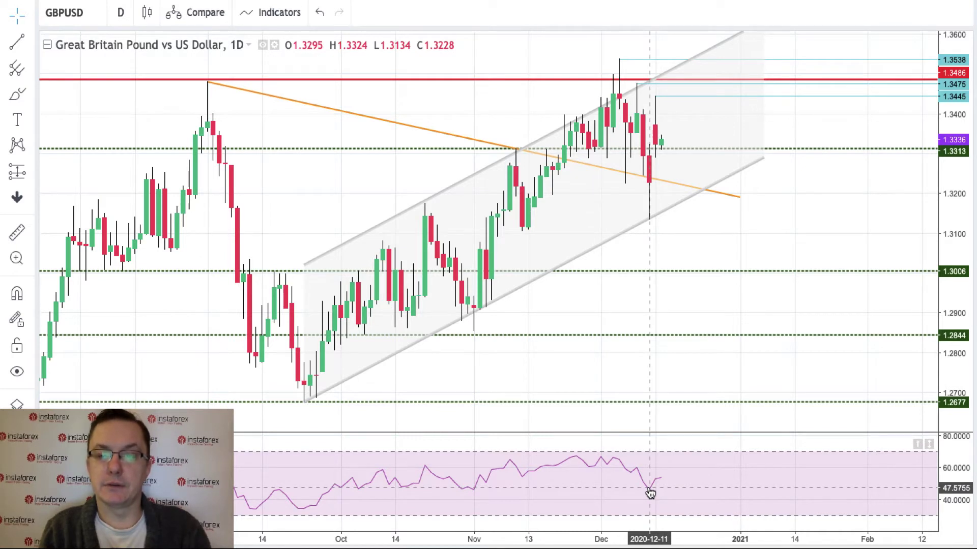
{"action": "left_click", "coordinate": [649, 224]}
{"action": "left_click", "coordinate": [650, 227]}
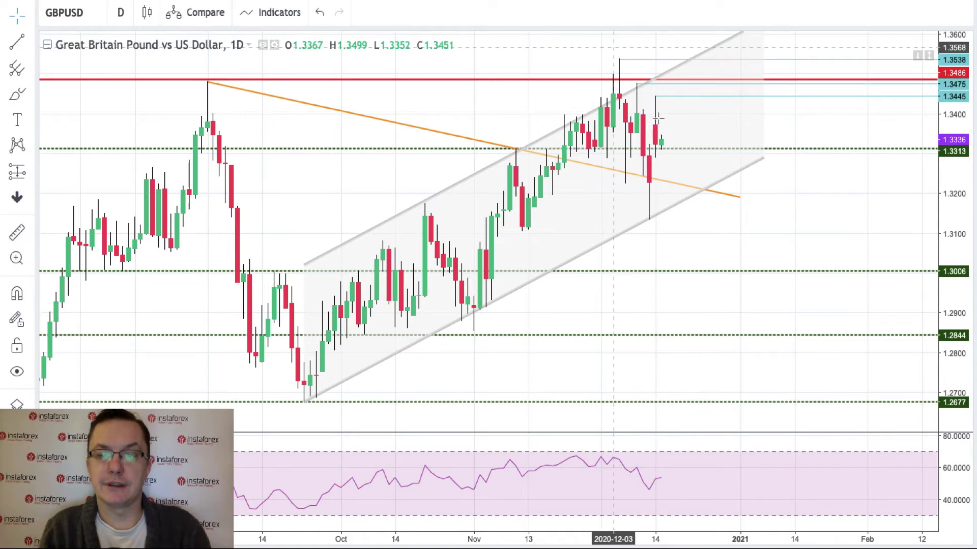
Switch to the EURGBP daily chart and widen its price scale.
{"action": "left_click", "coordinate": [97, 12]}
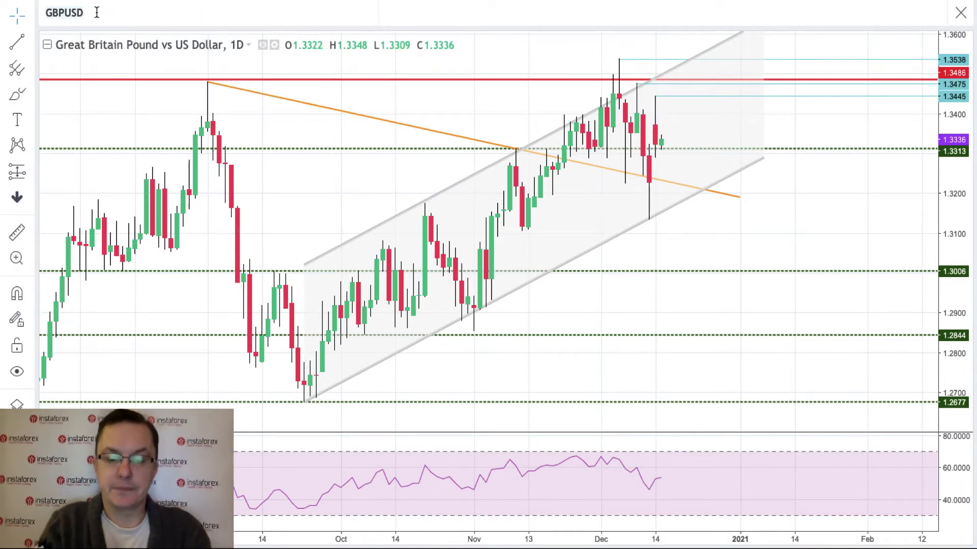
{"action": "type", "text": "EURGBP"}
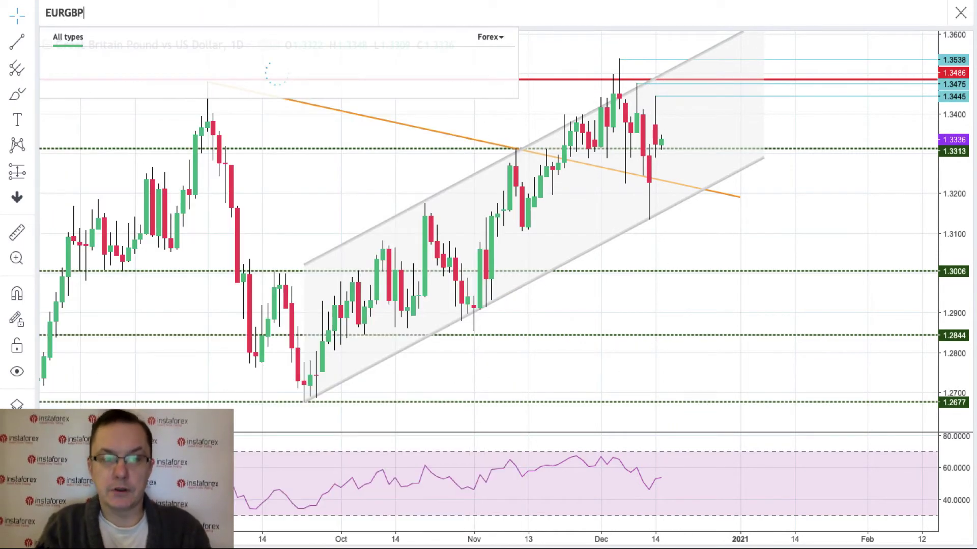
{"action": "left_click", "coordinate": [449, 55]}
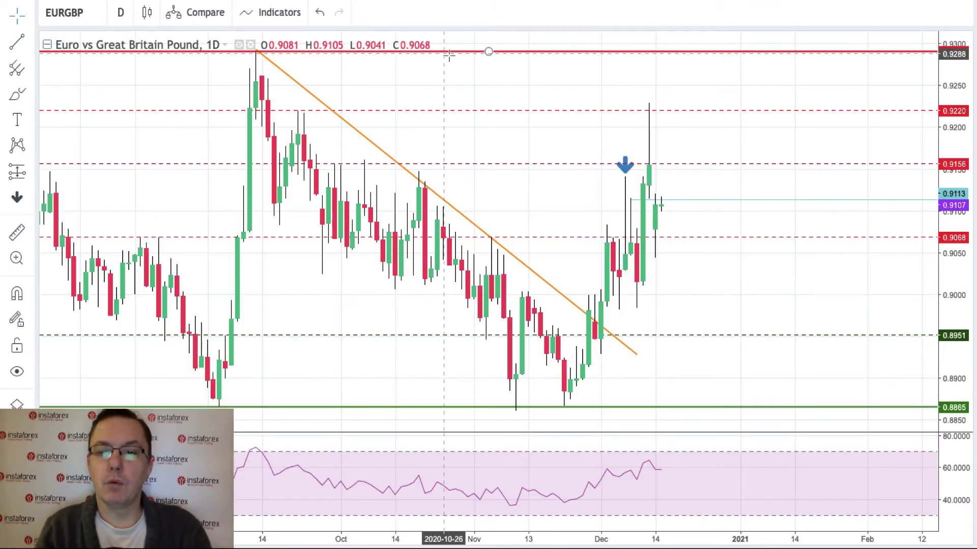
{"action": "left_click_drag", "start_coordinate": [957, 143], "coordinate": [957, 166]}
Lower a dashed level from 0.9217 to 0.9148 and move the blue arrow above the December wick.
{"action": "left_click_drag", "start_coordinate": [626, 171], "coordinate": [631, 127]}
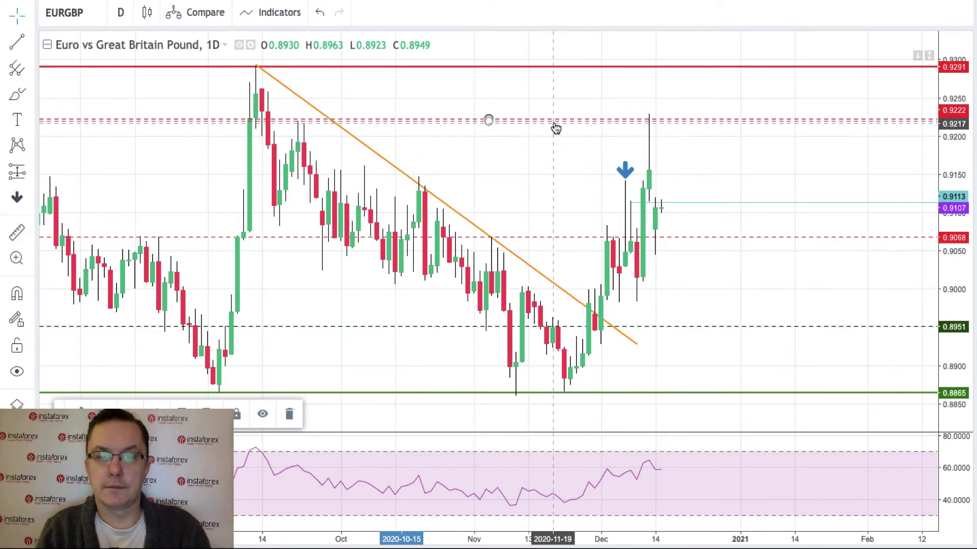
{"action": "left_click_drag", "start_coordinate": [556, 127], "coordinate": [557, 184]}
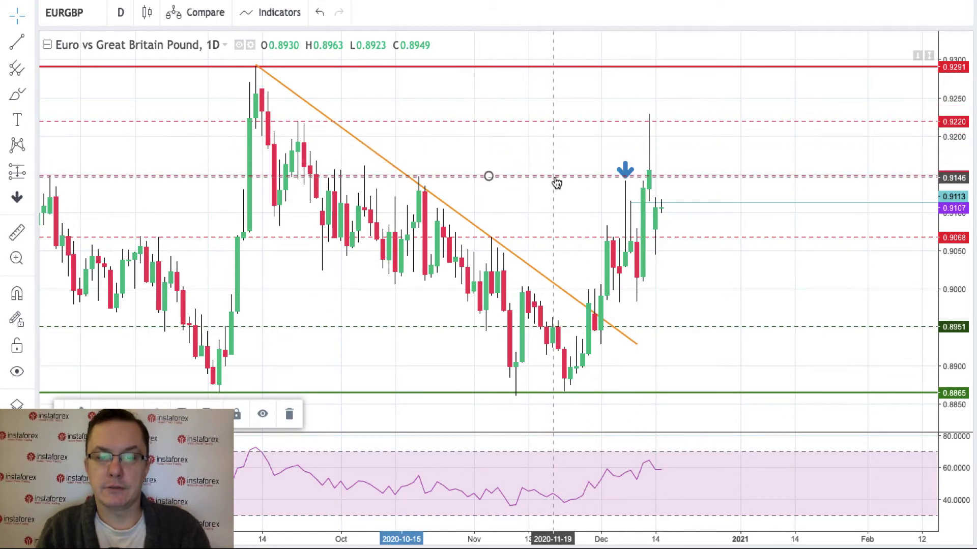
{"action": "left_click", "coordinate": [624, 168]}
{"action": "left_click_drag", "start_coordinate": [625, 168], "coordinate": [650, 96]}
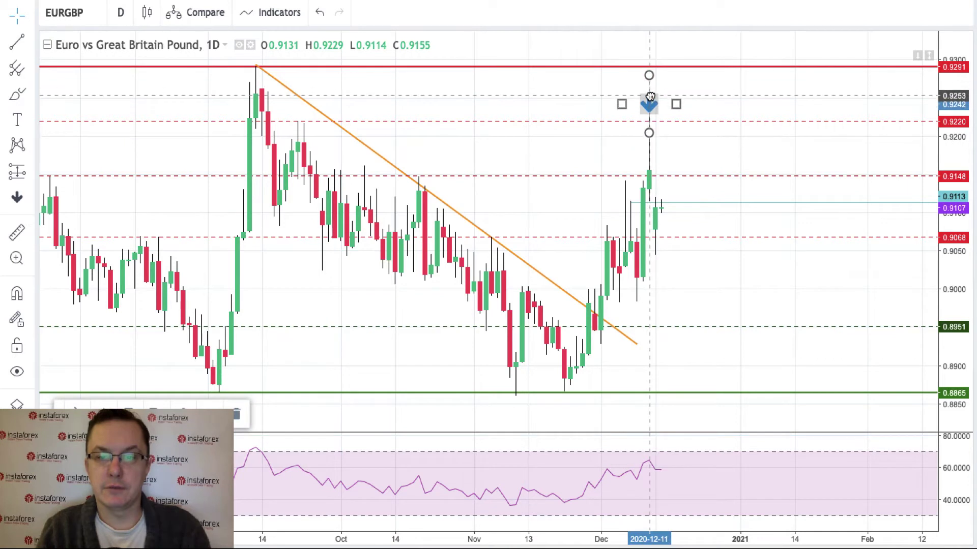
{"action": "left_click", "coordinate": [710, 94]}
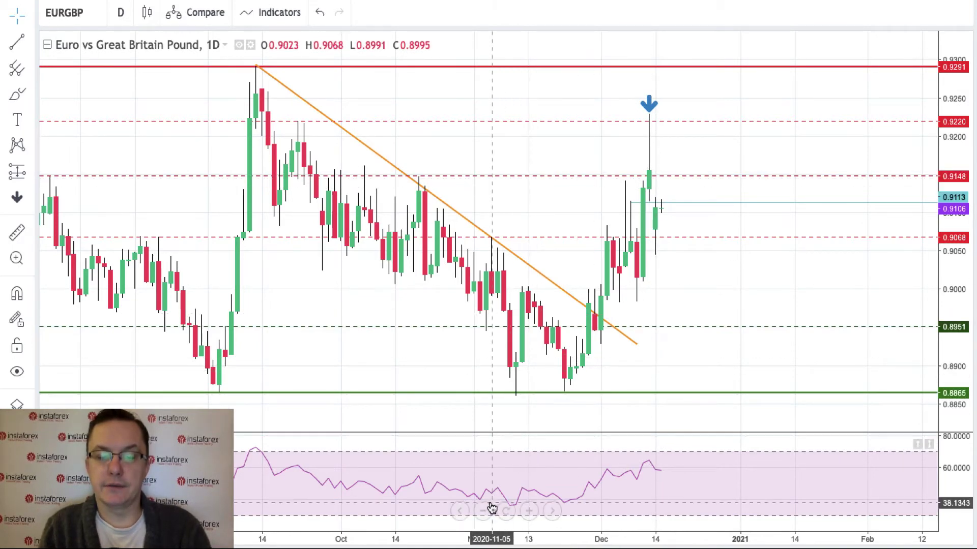
Zoom and pan the EURGBP chart, then inspect the arrow and the 0.9148, 0.9113 and 0.9220 levels.
{"action": "left_click", "coordinate": [528, 511]}
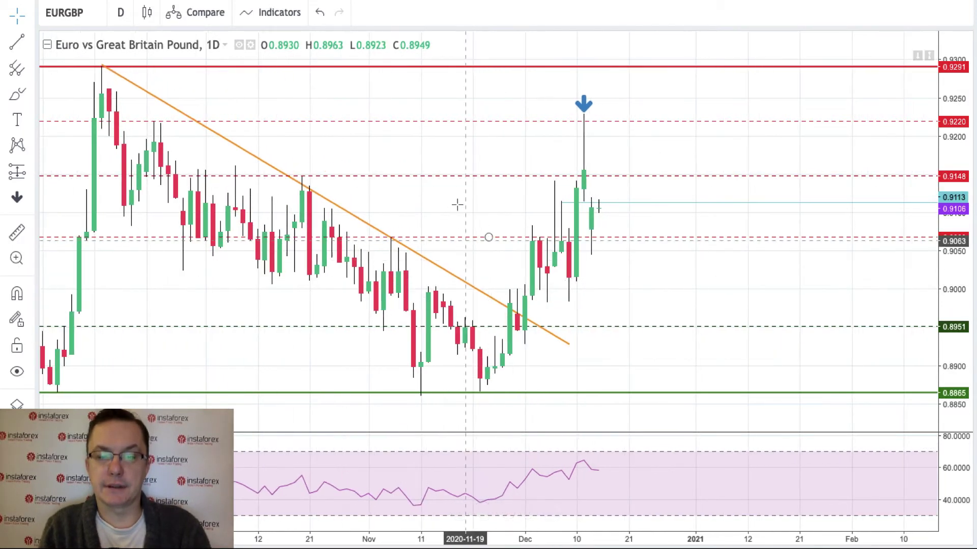
{"action": "left_click_drag", "start_coordinate": [456, 205], "coordinate": [550, 193]}
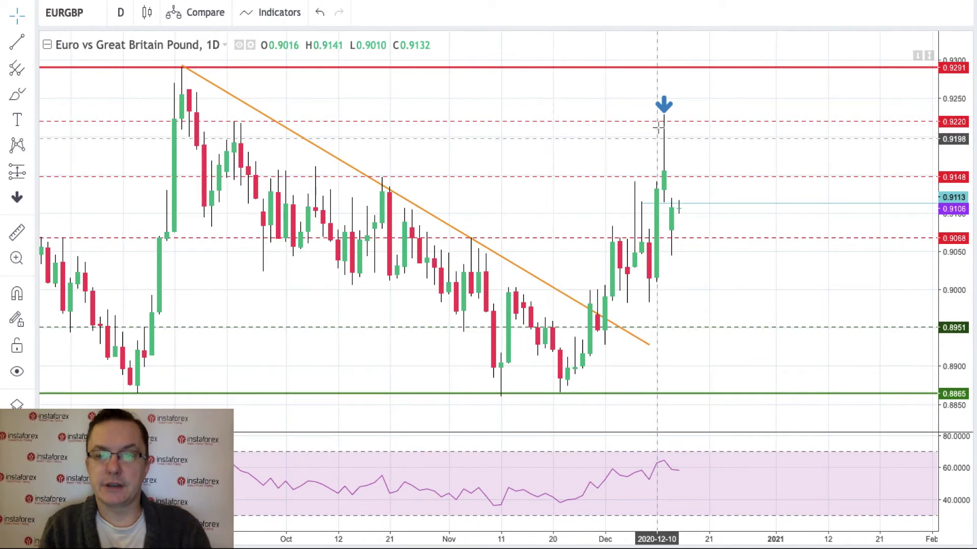
{"action": "left_click", "coordinate": [664, 107]}
{"action": "left_click", "coordinate": [664, 177]}
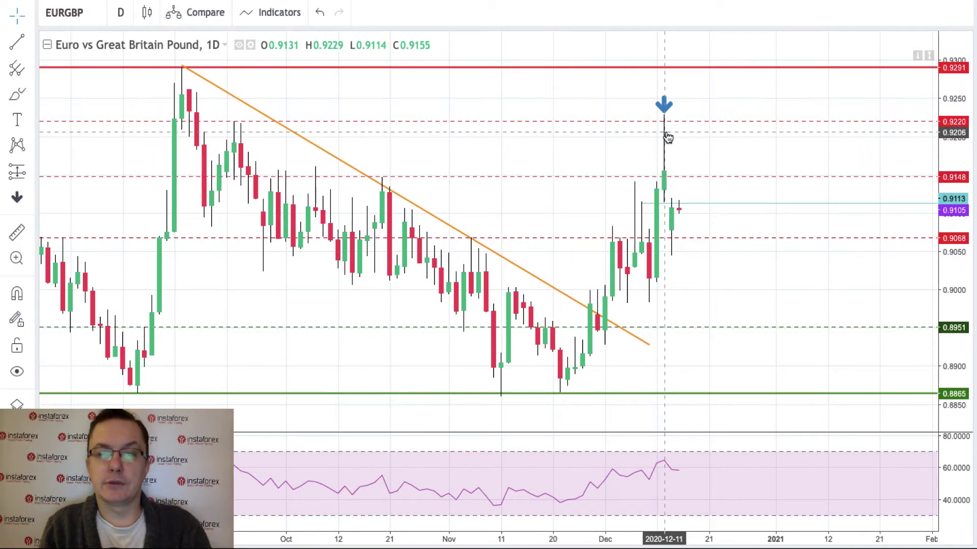
{"action": "left_click", "coordinate": [667, 113]}
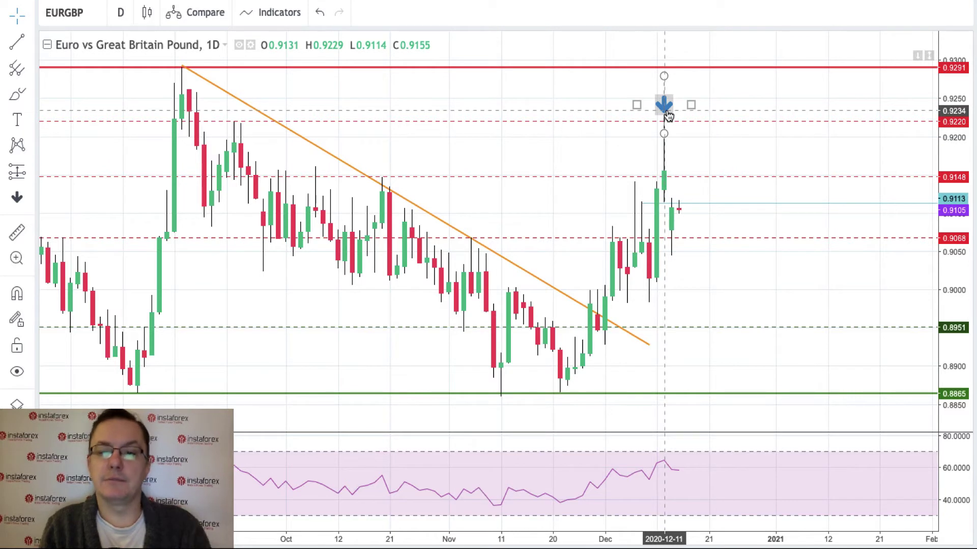
{"action": "left_click", "coordinate": [672, 137]}
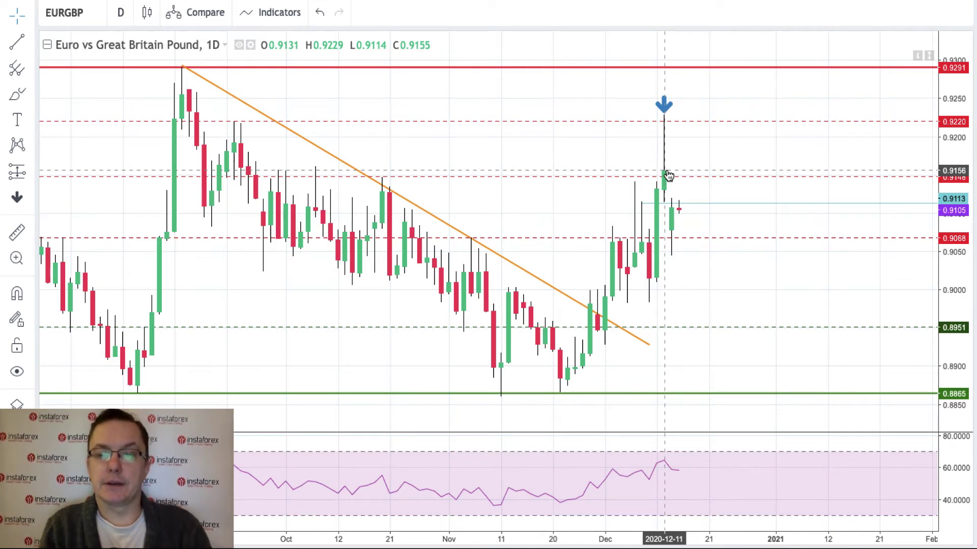
{"action": "left_click", "coordinate": [644, 206]}
{"action": "left_click", "coordinate": [739, 191]}
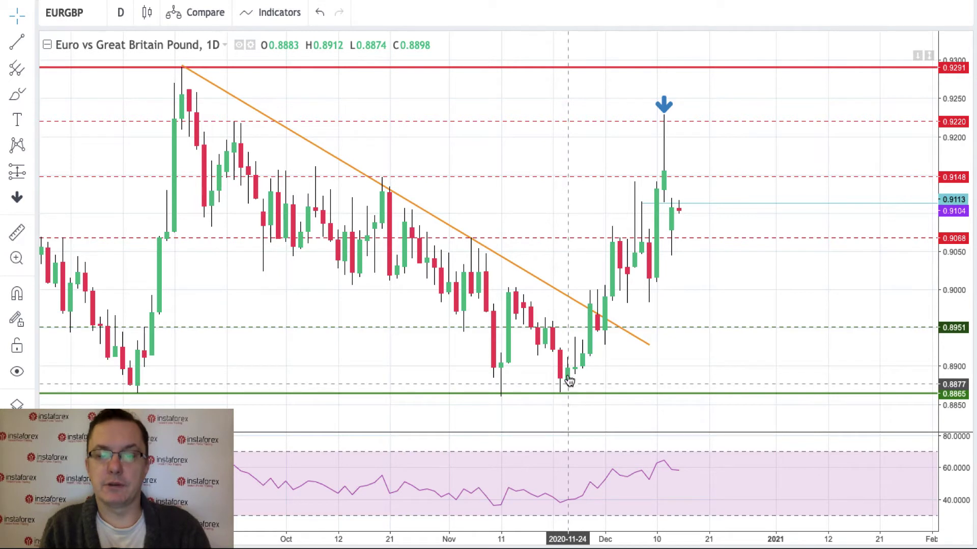
{"action": "left_click", "coordinate": [667, 125]}
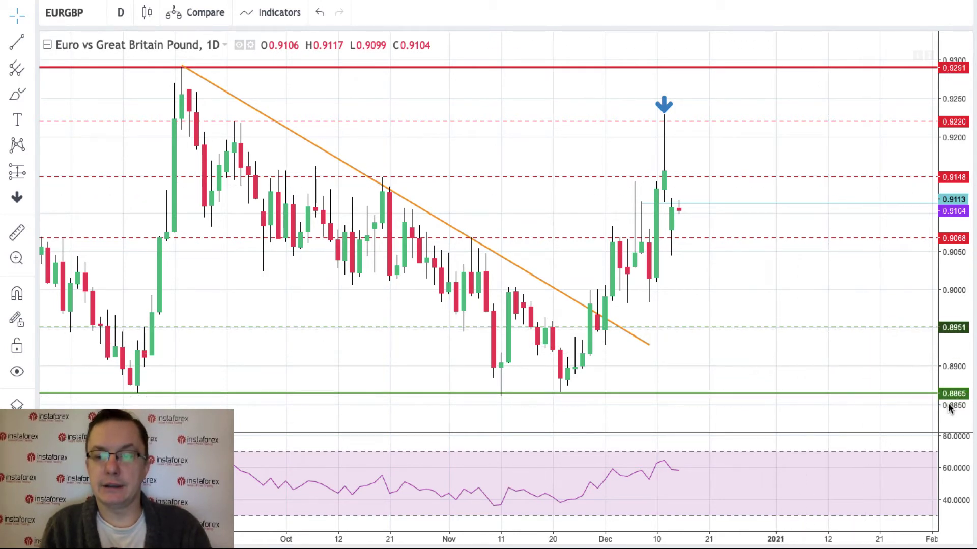
Select the green 0.8865 support line on the EURGBP chart.
{"action": "left_click", "coordinate": [780, 396]}
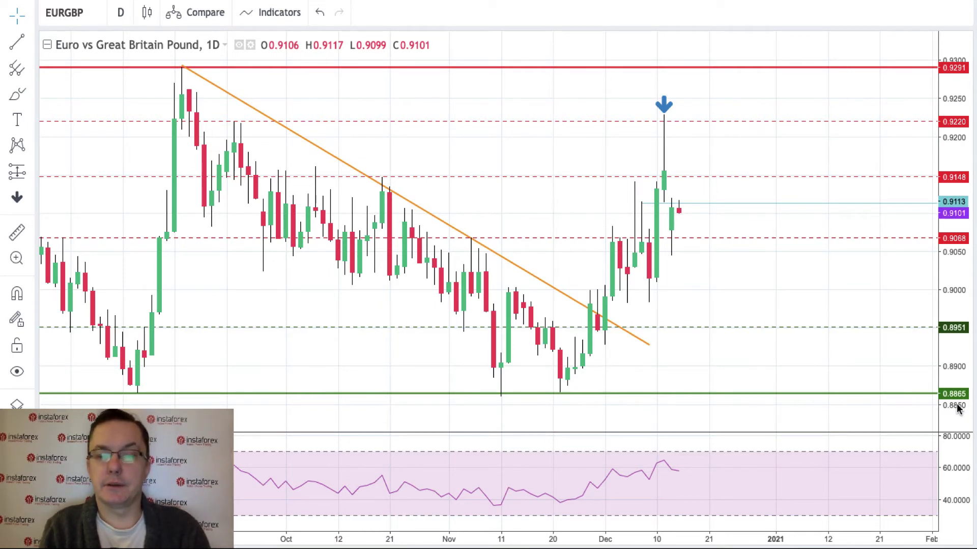
Switch to the DAX 30 daily chart and widen the price scale to fit the range.
{"action": "left_click", "coordinate": [96, 14]}
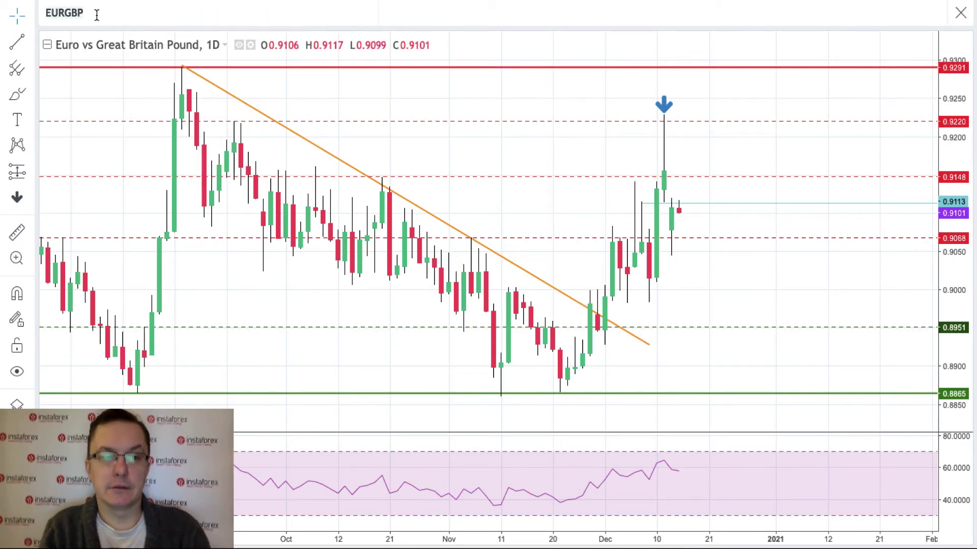
{"action": "type", "text": "DAX"}
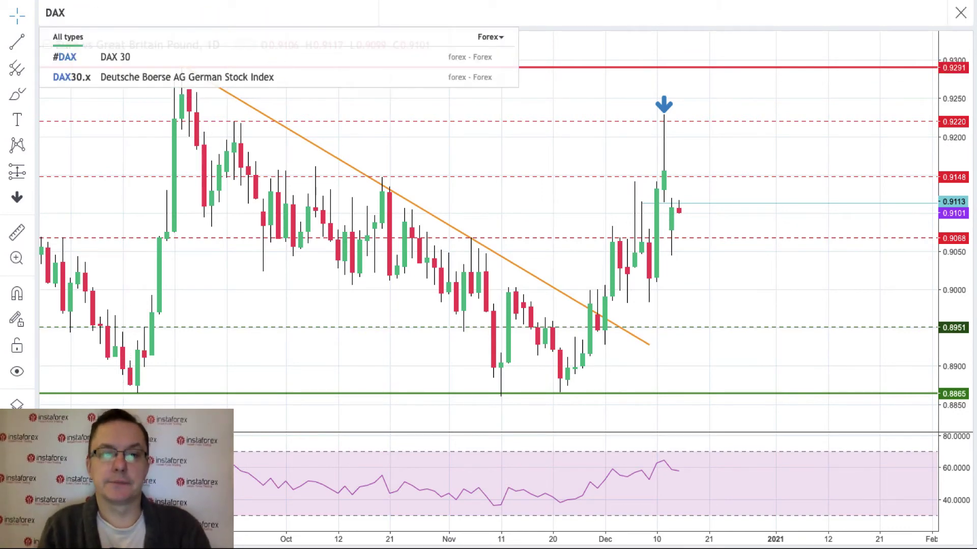
{"action": "left_click", "coordinate": [124, 57]}
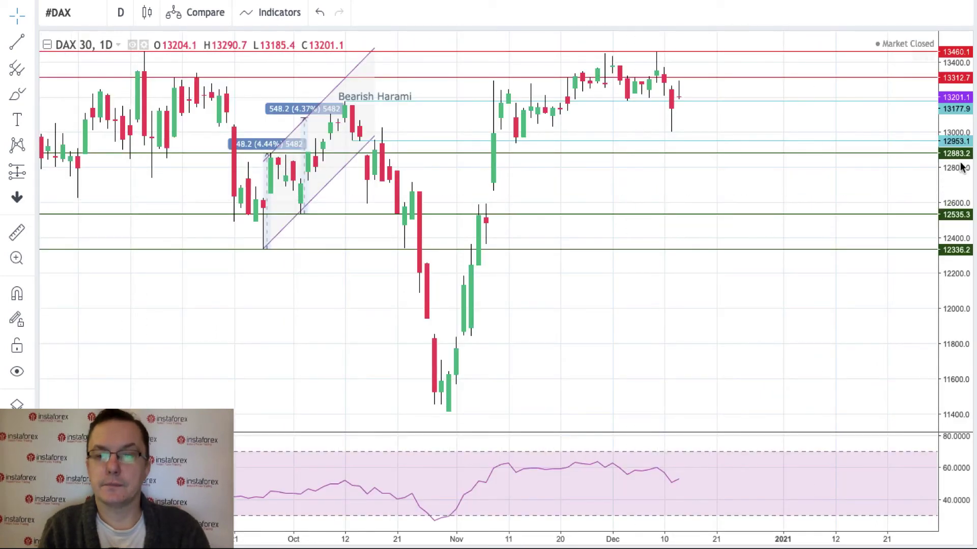
{"action": "left_click_drag", "start_coordinate": [957, 121], "coordinate": [957, 140]}
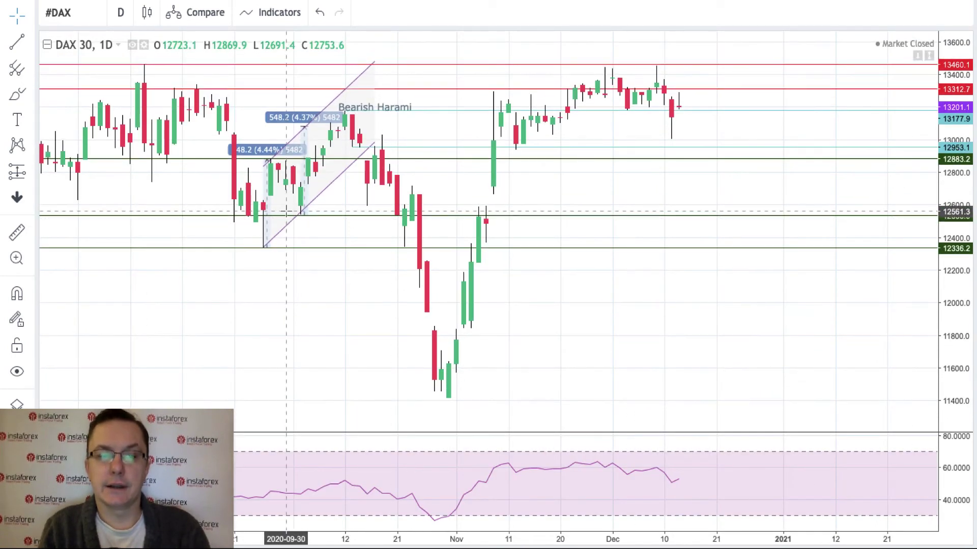
Delete the price-range measurement and the rising parallel channel.
{"action": "left_click", "coordinate": [270, 198]}
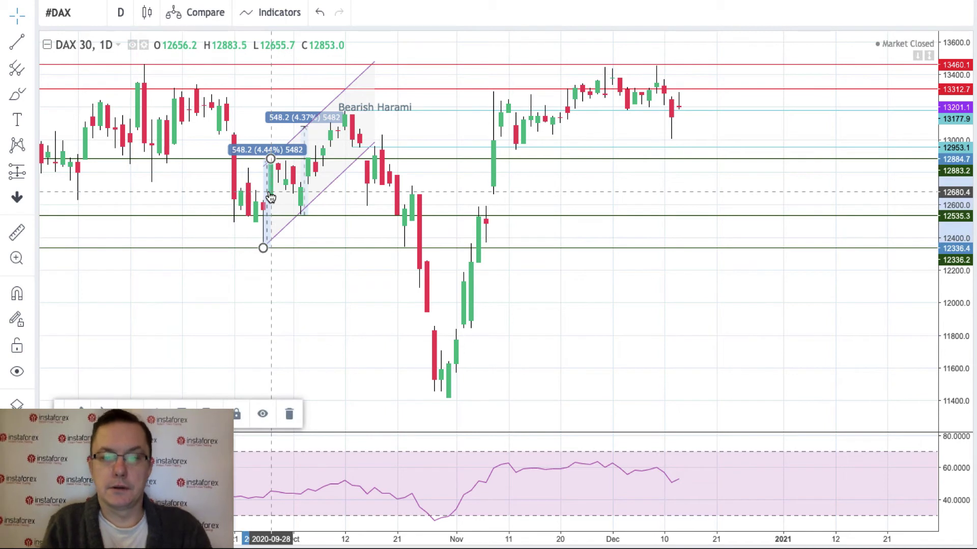
{"action": "key", "text": "Delete"}
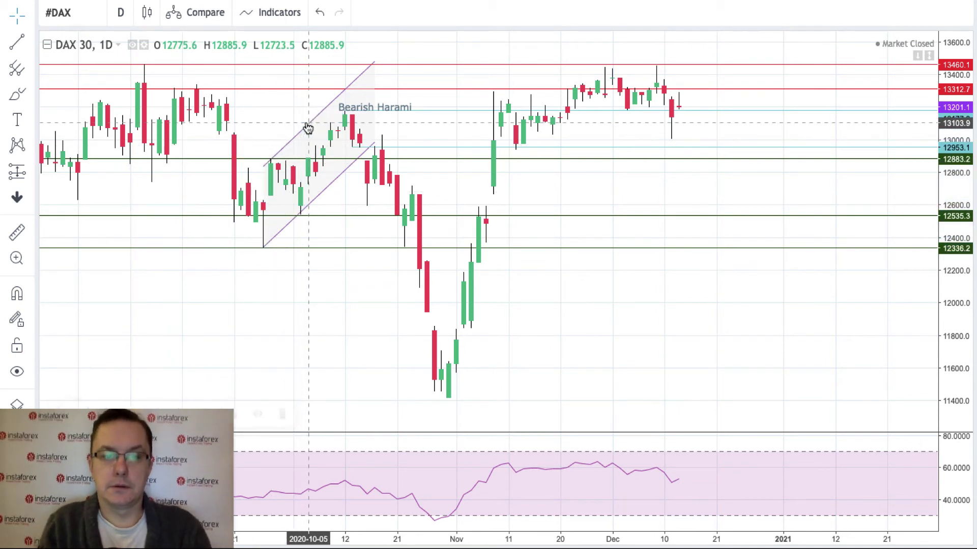
{"action": "left_click", "coordinate": [371, 104]}
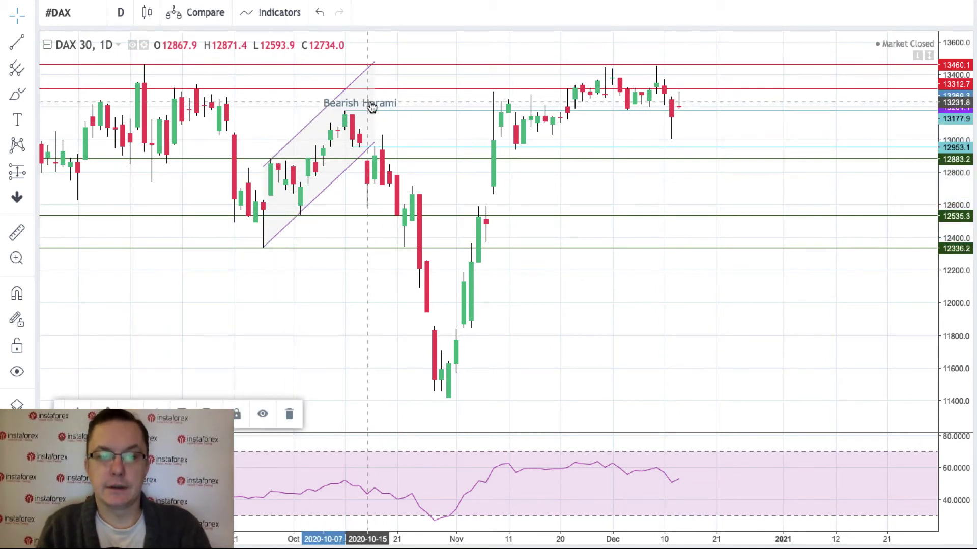
{"action": "left_click", "coordinate": [342, 181]}
{"action": "key", "text": "Delete"}
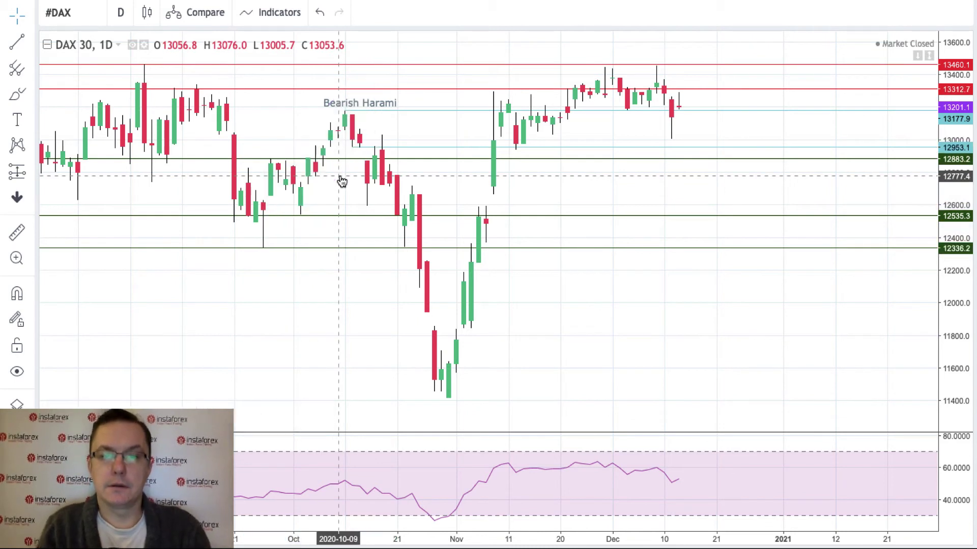
Place a horizontal ray at the latest candle's low, 13020.1.
{"action": "left_click", "coordinate": [345, 111]}
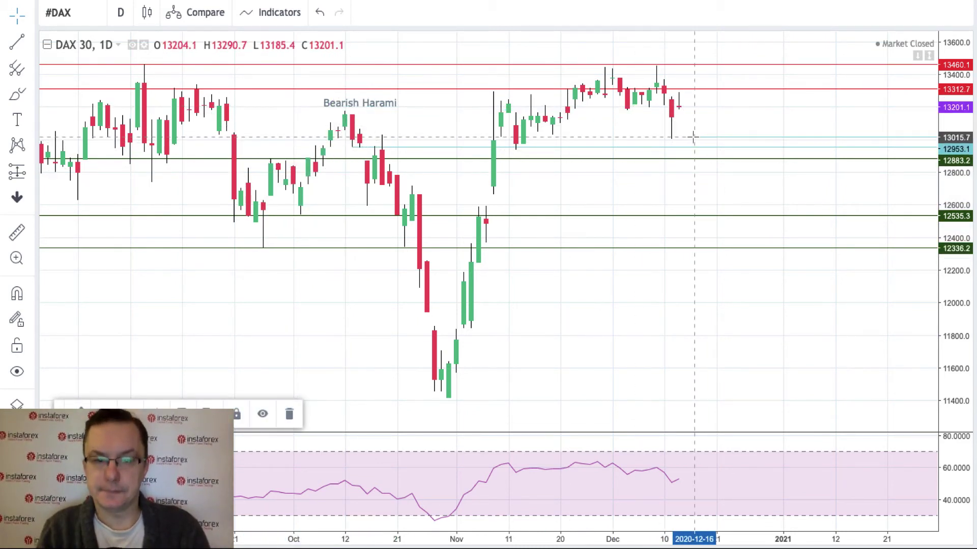
{"action": "left_click", "coordinate": [672, 141]}
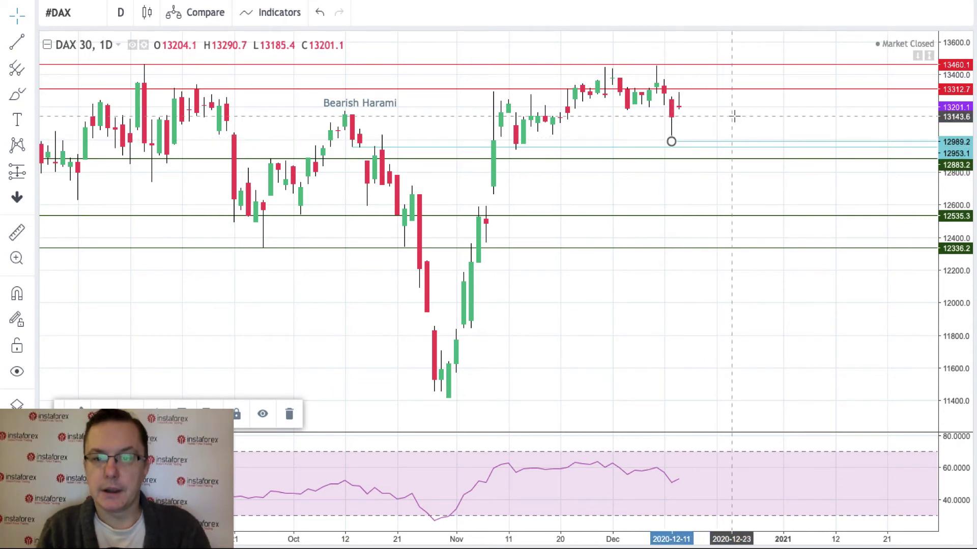
{"action": "left_click_drag", "start_coordinate": [671, 143], "coordinate": [669, 135]}
{"action": "left_click", "coordinate": [713, 109]}
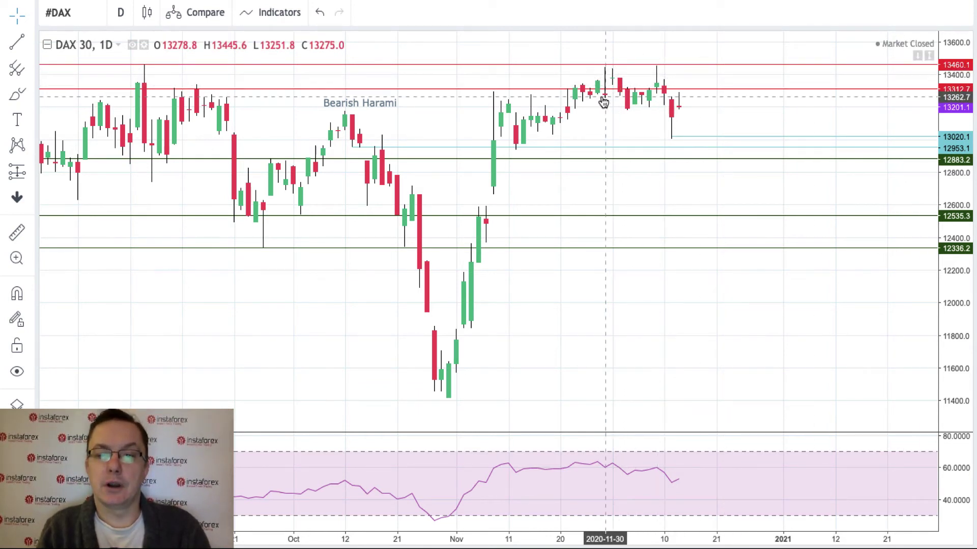
Zoom in on recent candles and raise the second cyan ray to 13174.1.
{"action": "left_click_drag", "start_coordinate": [351, 154], "coordinate": [377, 135]}
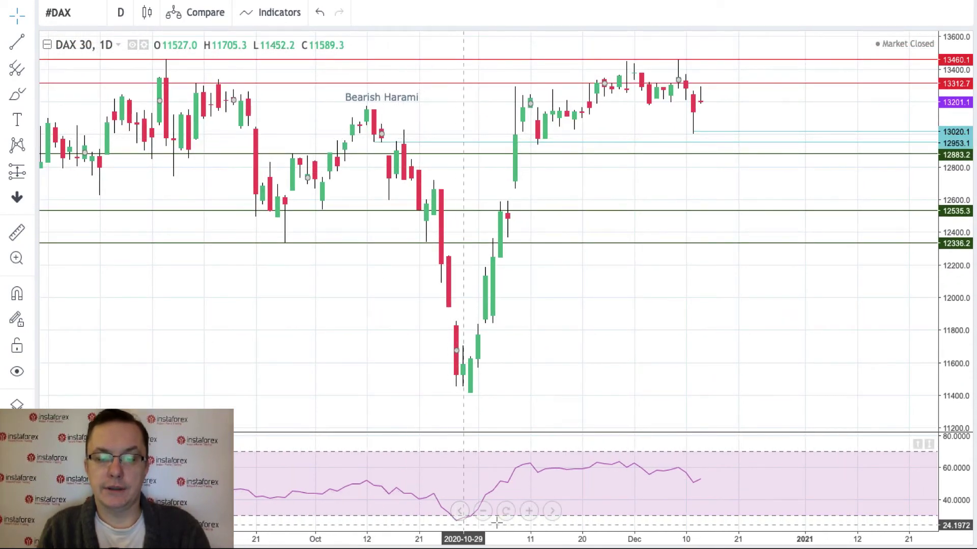
{"action": "left_click", "coordinate": [531, 514]}
{"action": "left_click_drag", "start_coordinate": [494, 310], "coordinate": [660, 310]}
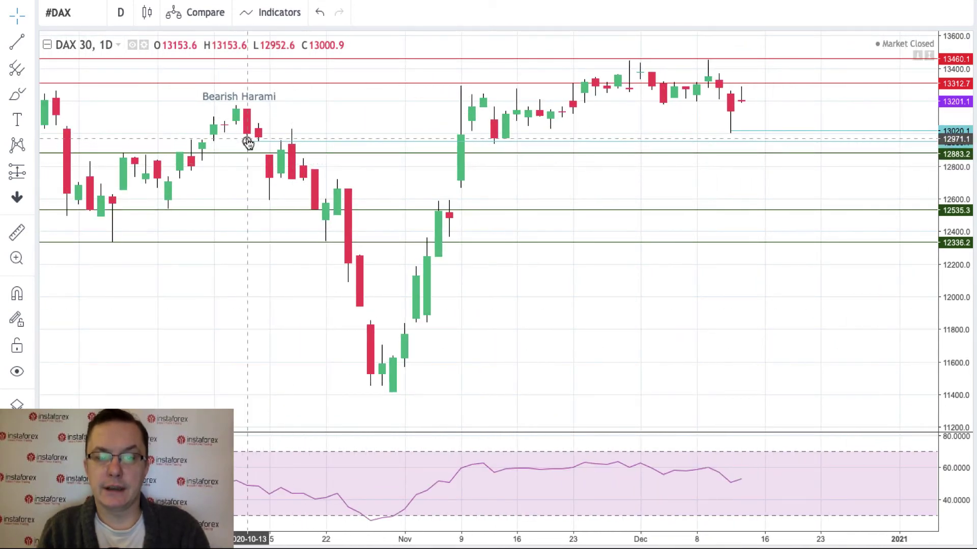
{"action": "mouse_move", "coordinate": [248, 142]}
{"action": "left_mouse_down"}
{"action": "mouse_move", "coordinate": [257, 133]}
{"action": "mouse_move", "coordinate": [741, 124]}
{"action": "mouse_move", "coordinate": [662, 104]}
{"action": "left_mouse_up"}
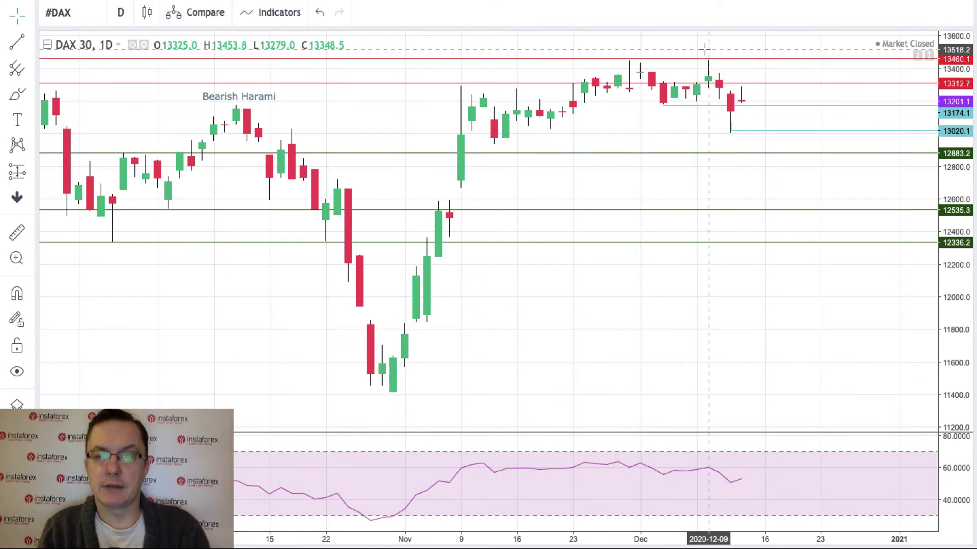
Lower the cyan ray at the latest candle low to 12997.6.
{"action": "left_click_drag", "start_coordinate": [704, 49], "coordinate": [695, 75]}
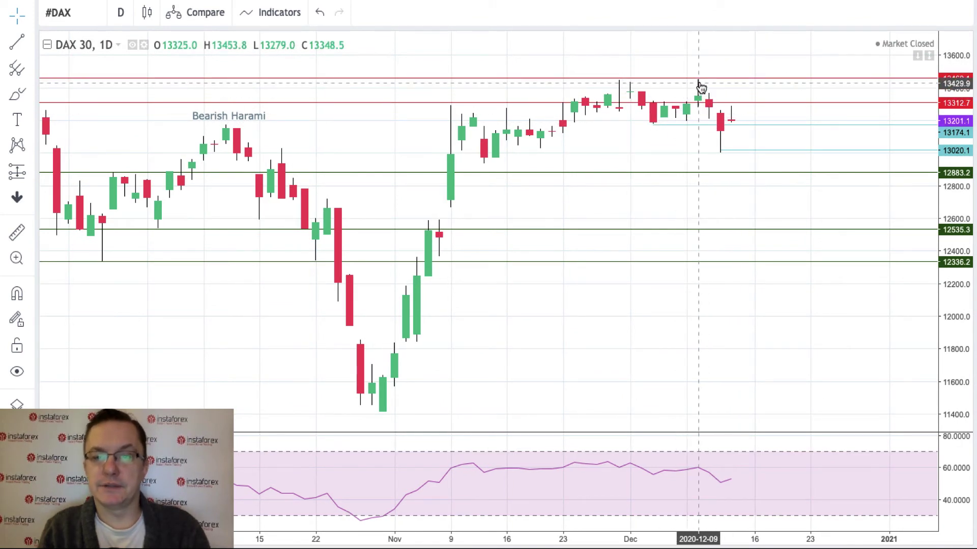
{"action": "left_click", "coordinate": [721, 151]}
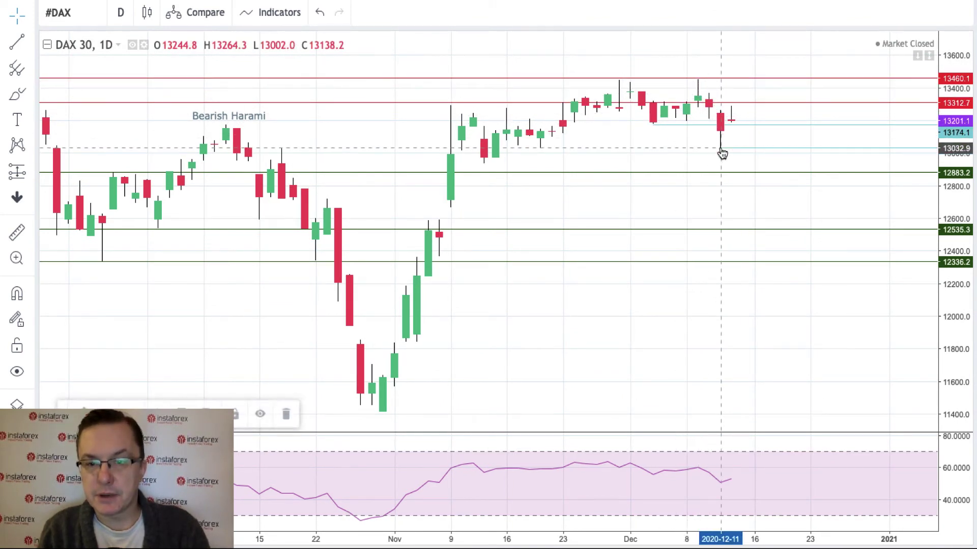
{"action": "left_click_drag", "start_coordinate": [721, 153], "coordinate": [723, 153]}
{"action": "left_click", "coordinate": [765, 132]}
{"action": "left_click", "coordinate": [751, 147]}
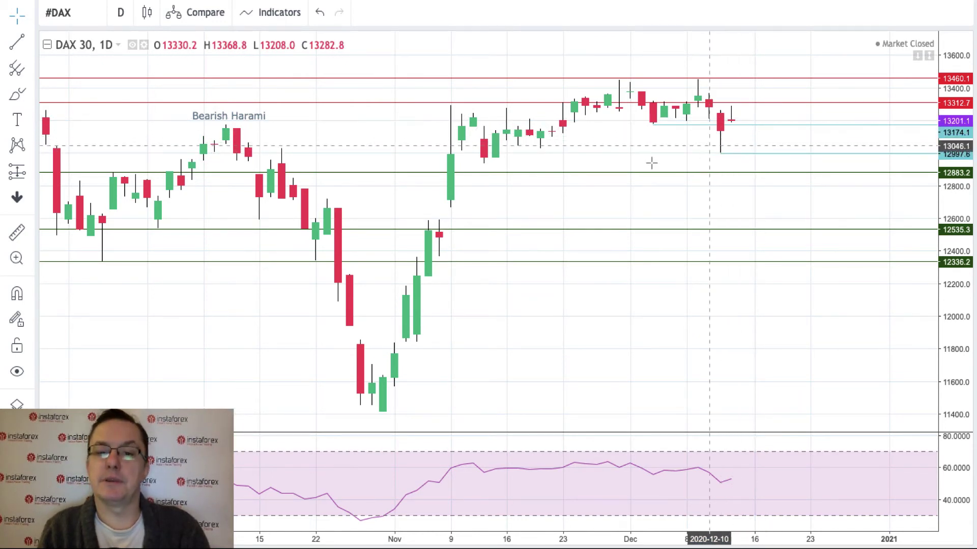
Undo the accidental shift of the green 12883.2 support and compress the price scale.
{"action": "left_click_drag", "start_coordinate": [551, 173], "coordinate": [552, 174]}
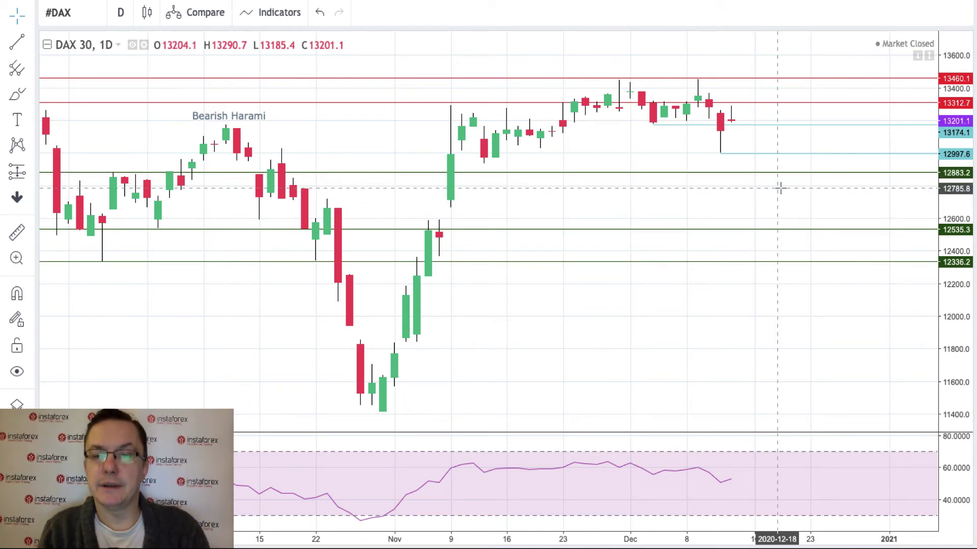
{"action": "left_click_drag", "start_coordinate": [779, 177], "coordinate": [780, 178]}
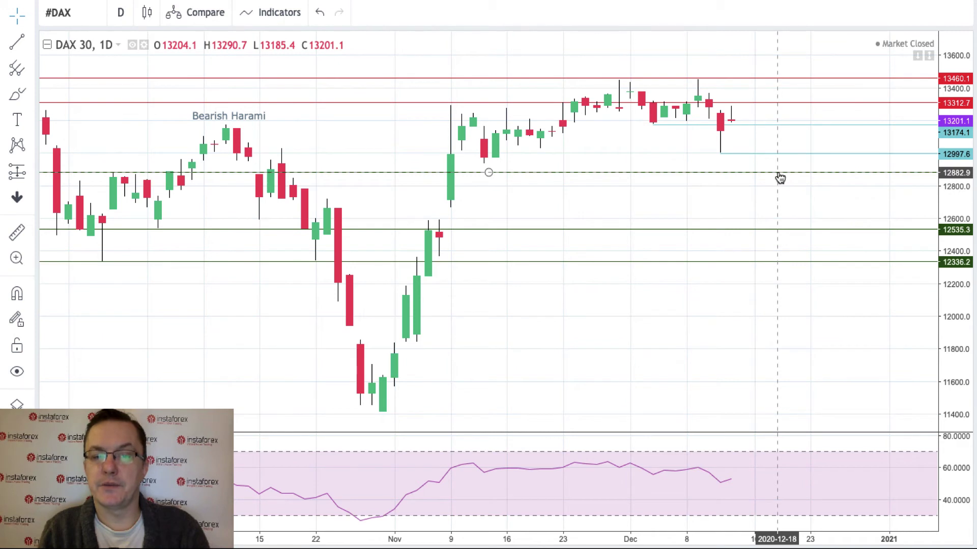
{"action": "key", "text": "ctrl+z"}
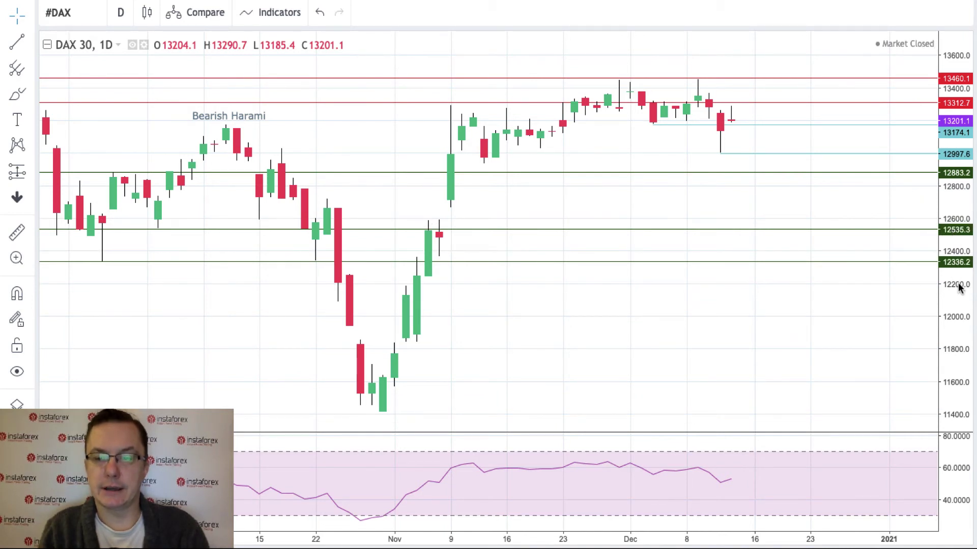
{"action": "left_click_drag", "start_coordinate": [959, 284], "coordinate": [961, 301]}
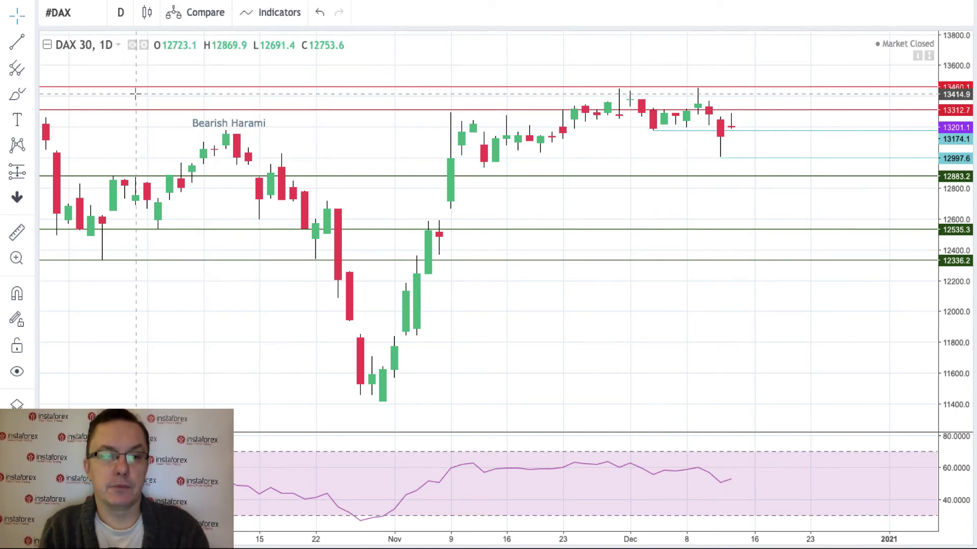
Draw a rectangle spanning the zone between the red 13312.7 and 13460.1 levels.
{"action": "left_click", "coordinate": [30, 90]}
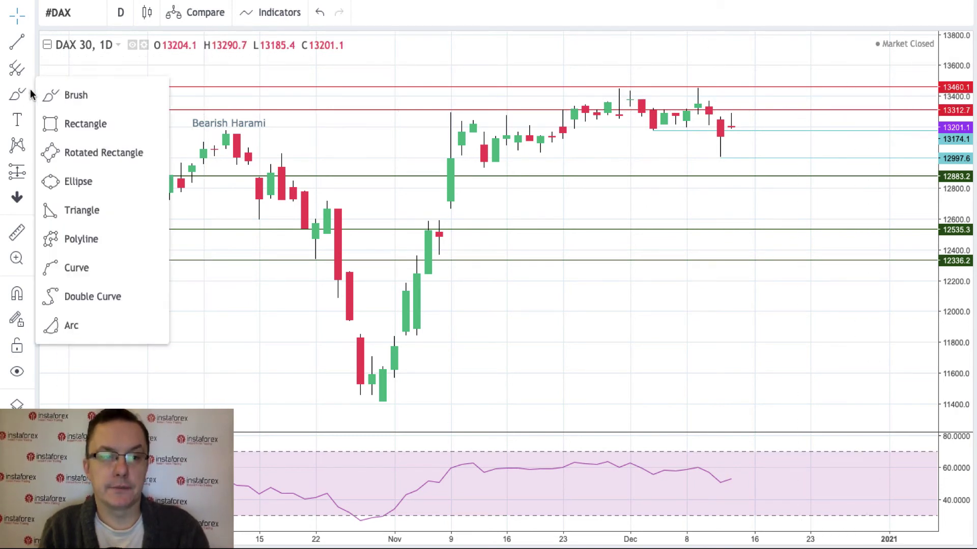
{"action": "left_click", "coordinate": [48, 118]}
{"action": "mouse_move", "coordinate": [103, 94]}
{"action": "left_mouse_down"}
{"action": "mouse_move", "coordinate": [259, 94]}
{"action": "mouse_move", "coordinate": [925, 135]}
{"action": "mouse_move", "coordinate": [888, 96]}
{"action": "mouse_move", "coordinate": [889, 109]}
{"action": "mouse_move", "coordinate": [889, 87]}
{"action": "left_mouse_up"}
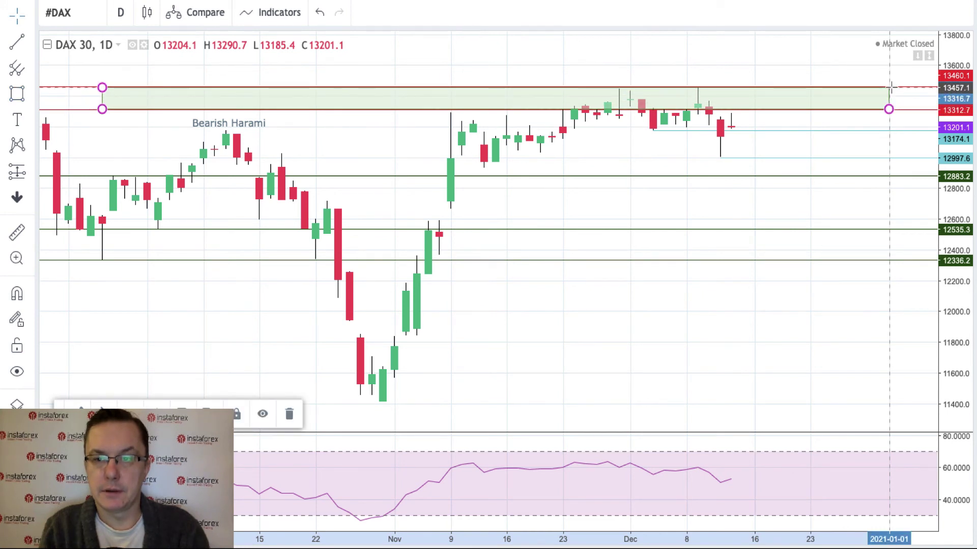
Give the rectangle a light pink background and a red border.
{"action": "double_click", "coordinate": [888, 88]}
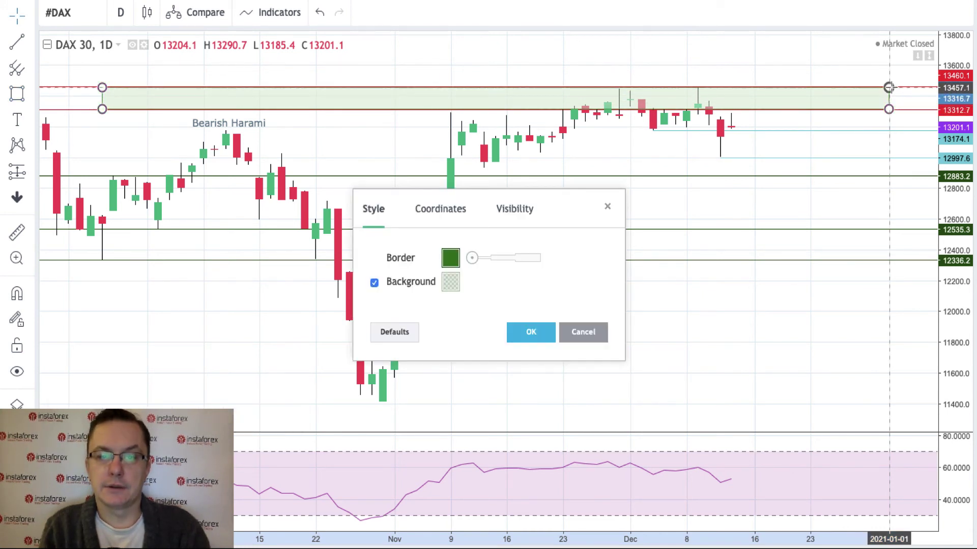
{"action": "left_click", "coordinate": [450, 284]}
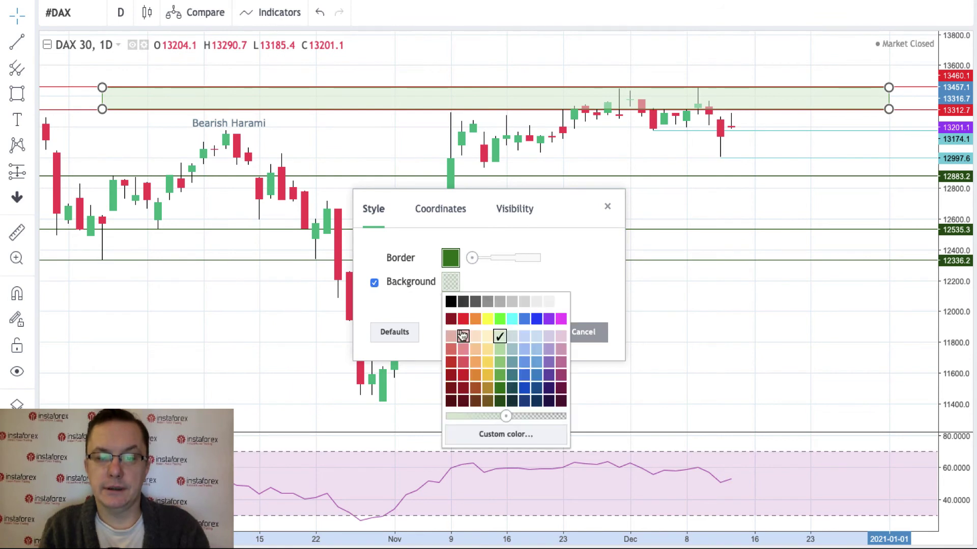
{"action": "left_click", "coordinate": [451, 337]}
{"action": "left_click", "coordinate": [451, 259]}
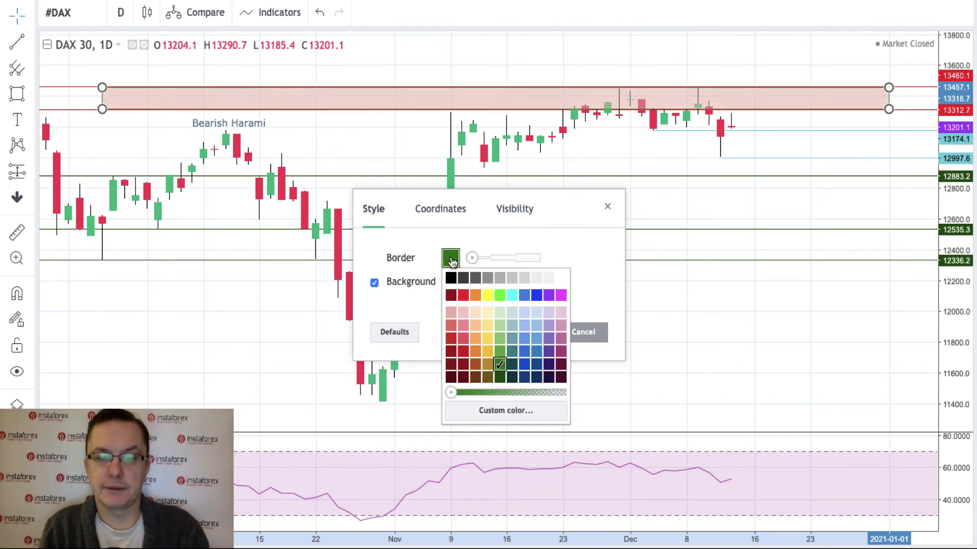
{"action": "left_click", "coordinate": [464, 297]}
{"action": "left_click", "coordinate": [529, 333]}
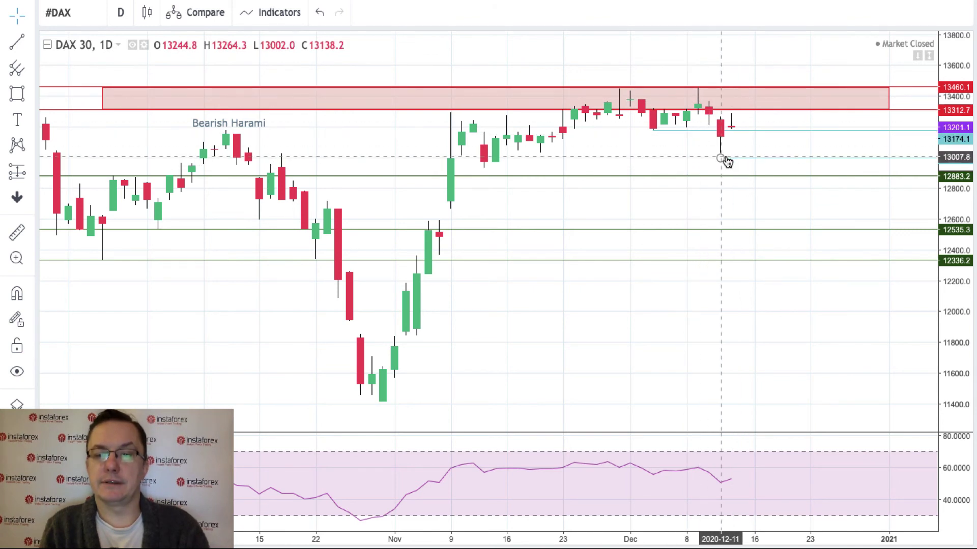
Review the red zone, cyan 12997.6 ray and green 12883.2 and 12336.2 supports, then bring up the Fibonacci tools.
{"action": "left_click", "coordinate": [622, 99]}
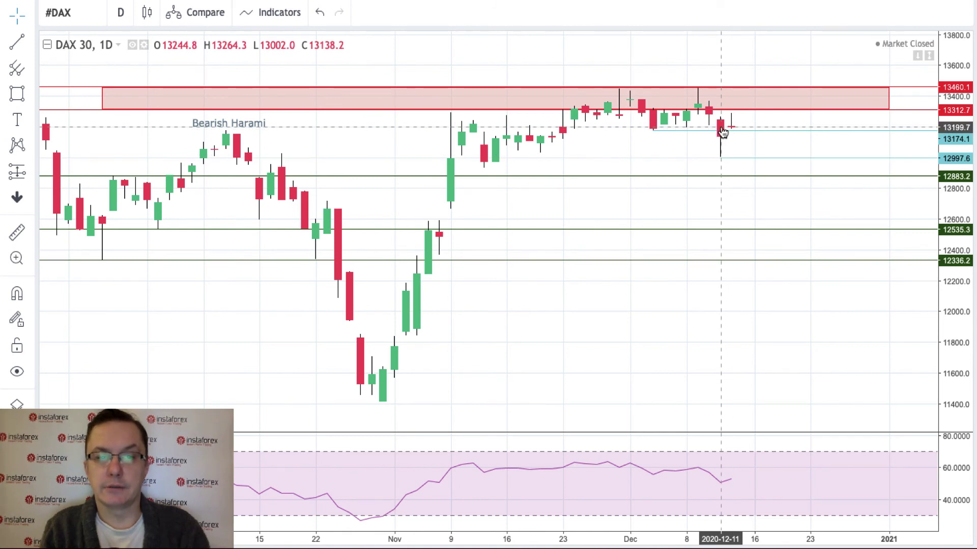
{"action": "left_click", "coordinate": [721, 159]}
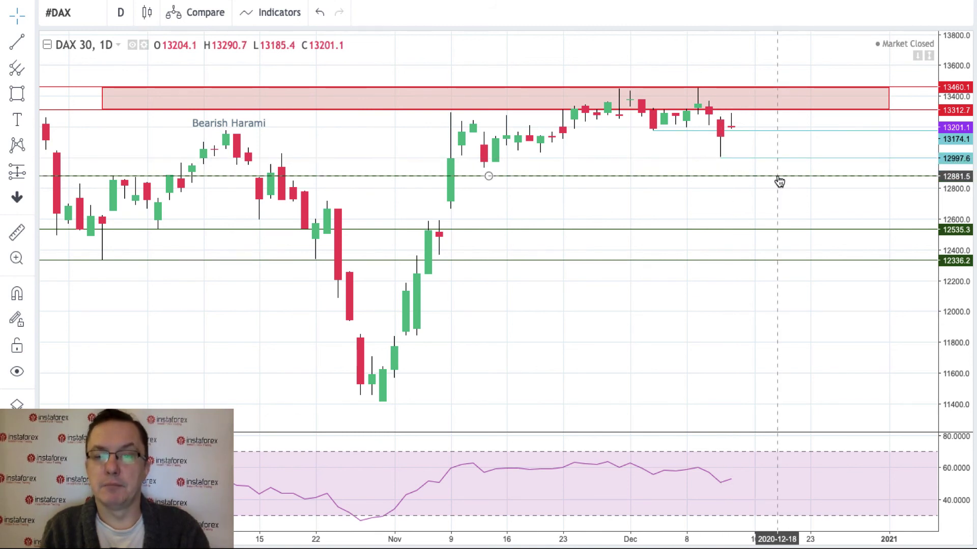
{"action": "left_click", "coordinate": [778, 177]}
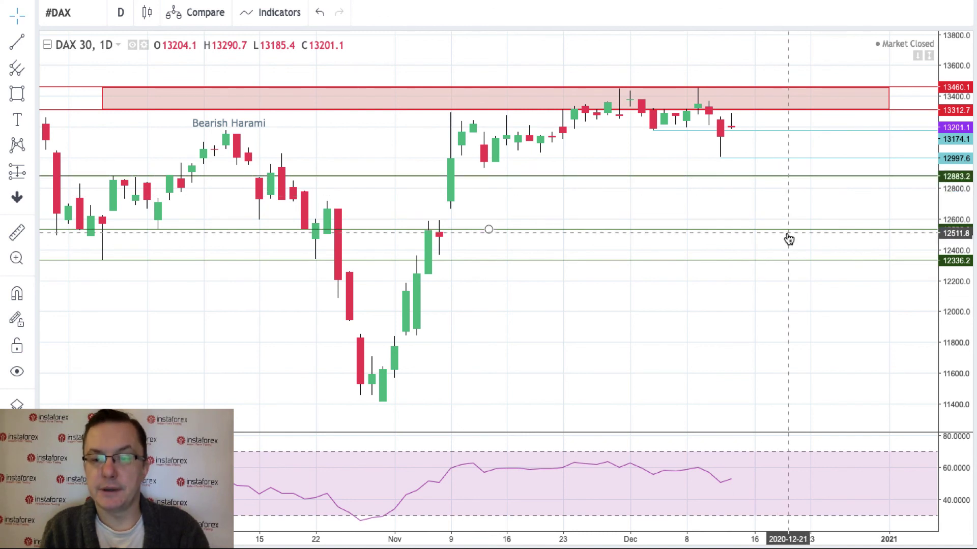
{"action": "left_click", "coordinate": [507, 260]}
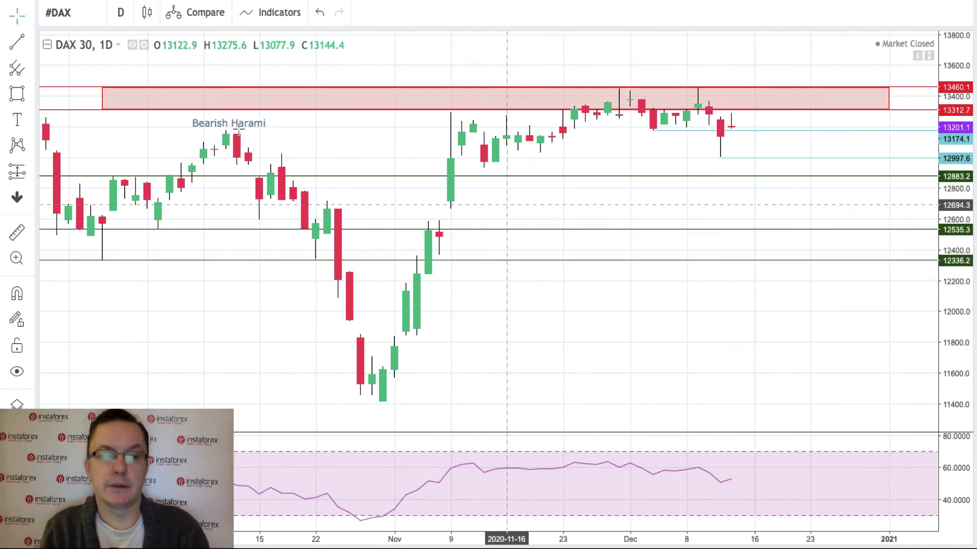
{"action": "left_click", "coordinate": [29, 70]}
Draw a Fib Retracement from the early-November low to the late-November high (38.2% 12669.0, 50% 12429.9, 61.8% 12190.8).
{"action": "left_click", "coordinate": [92, 281]}
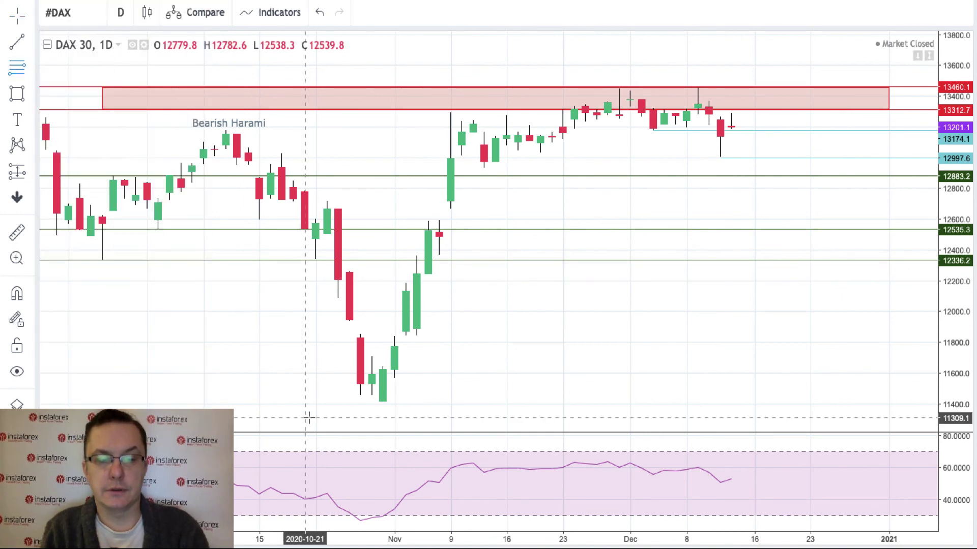
{"action": "left_click", "coordinate": [382, 402]}
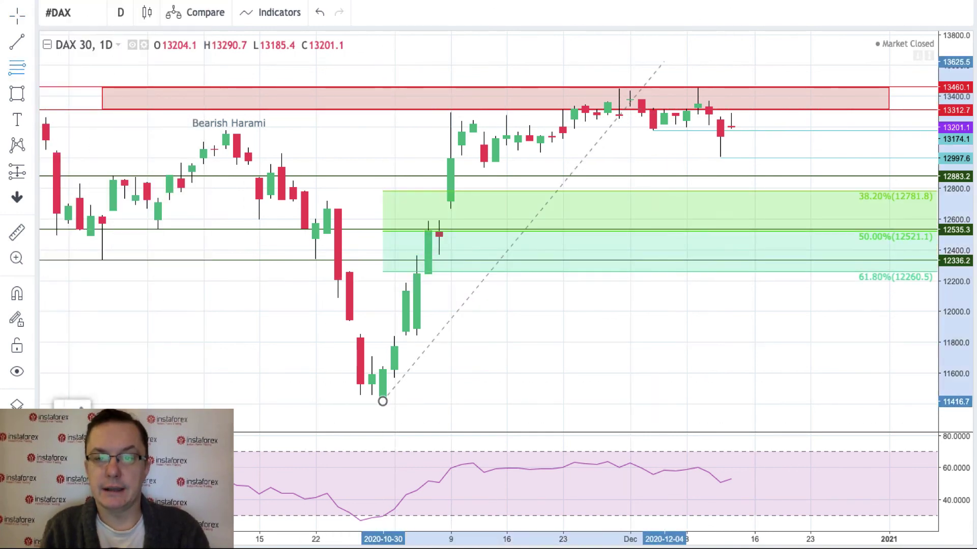
{"action": "left_click", "coordinate": [620, 90]}
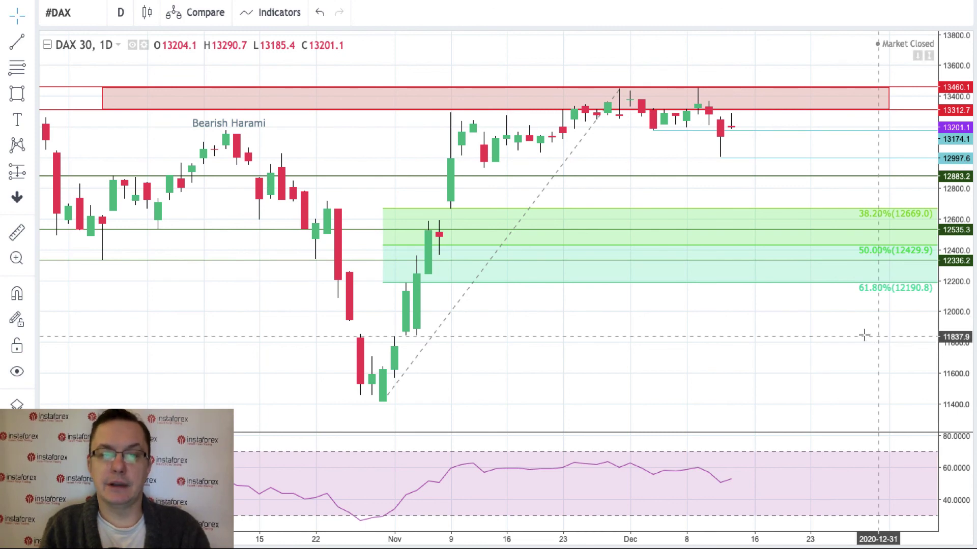
{"action": "left_click_drag", "start_coordinate": [864, 336], "coordinate": [820, 323]}
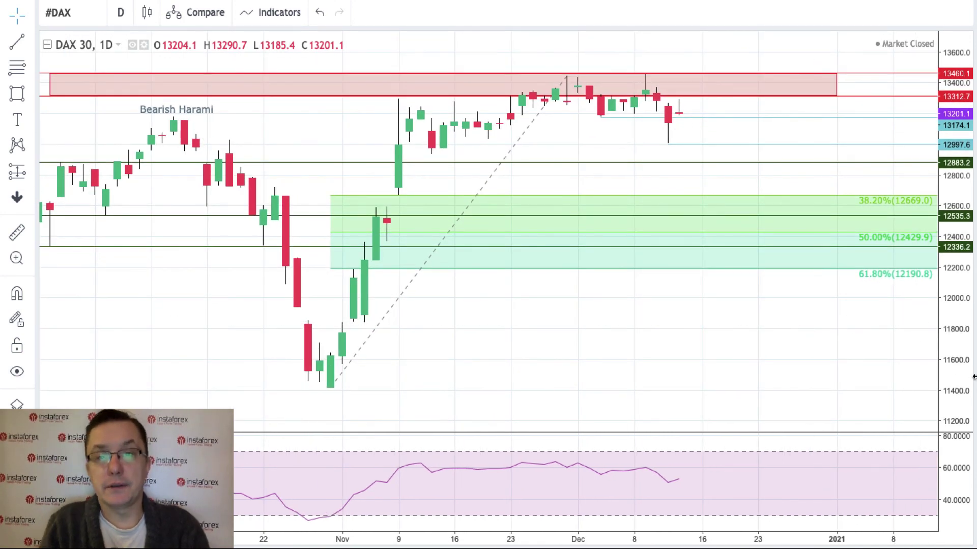